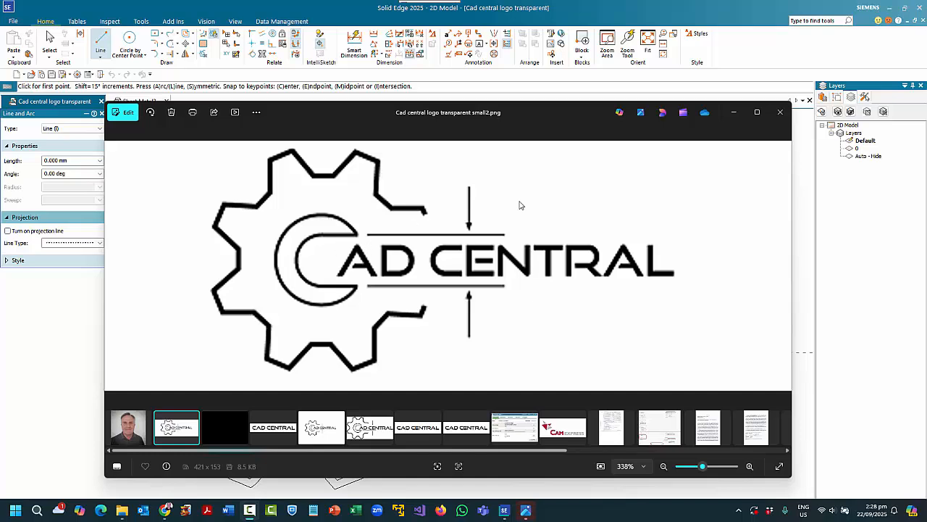
# Close the logo image in Photos to reveal the Solid Edge logo drawing.
pyautogui.click(780, 115)
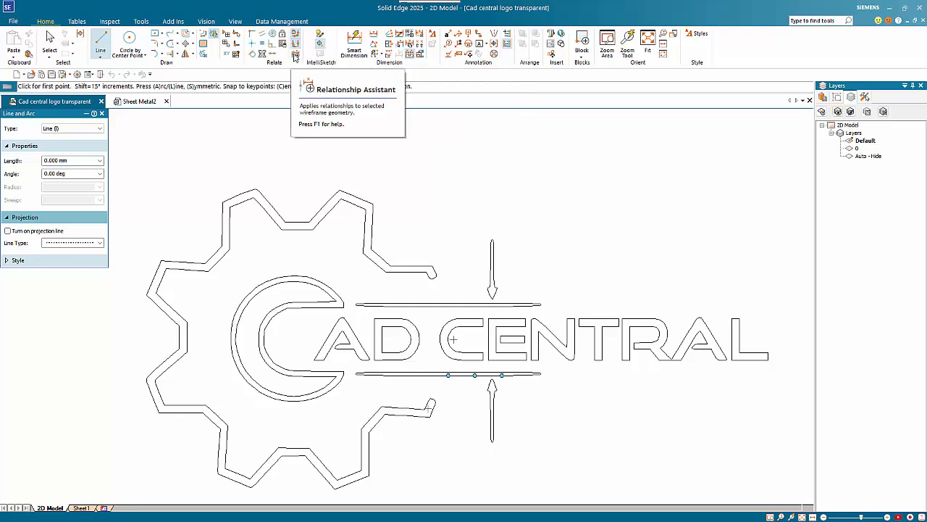
# Turn off Tangent in the Relationship Assistant options, keeping horizontal/vertical, keypoint and point-on-connect.
pyautogui.click(295, 56)
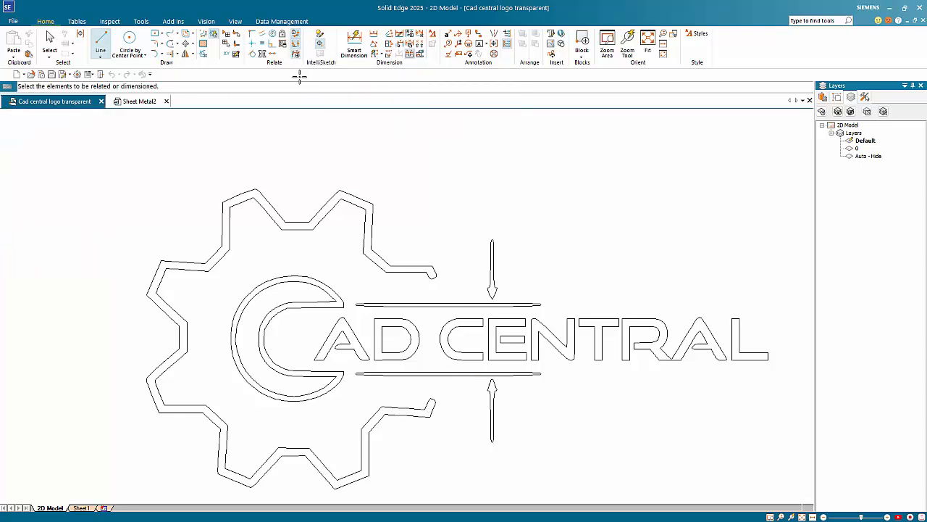
pyautogui.click(49, 131)
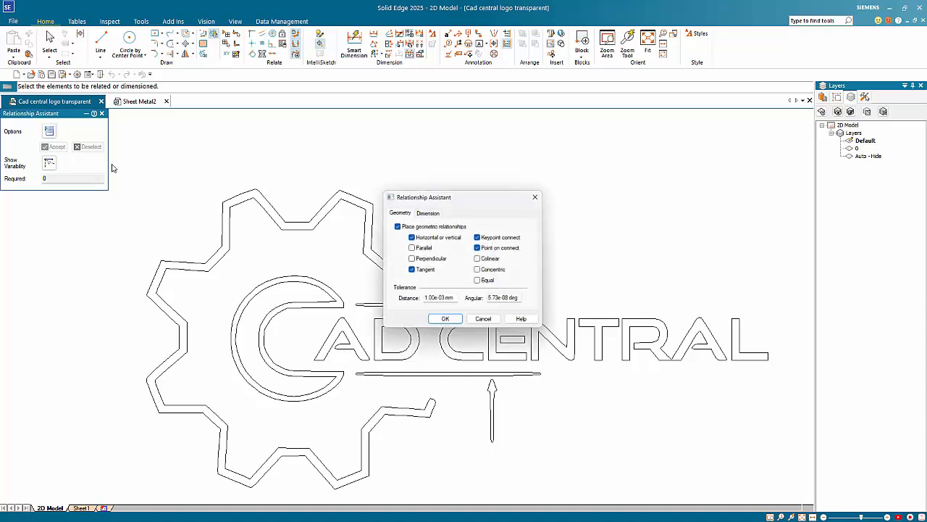
pyautogui.click(428, 211)
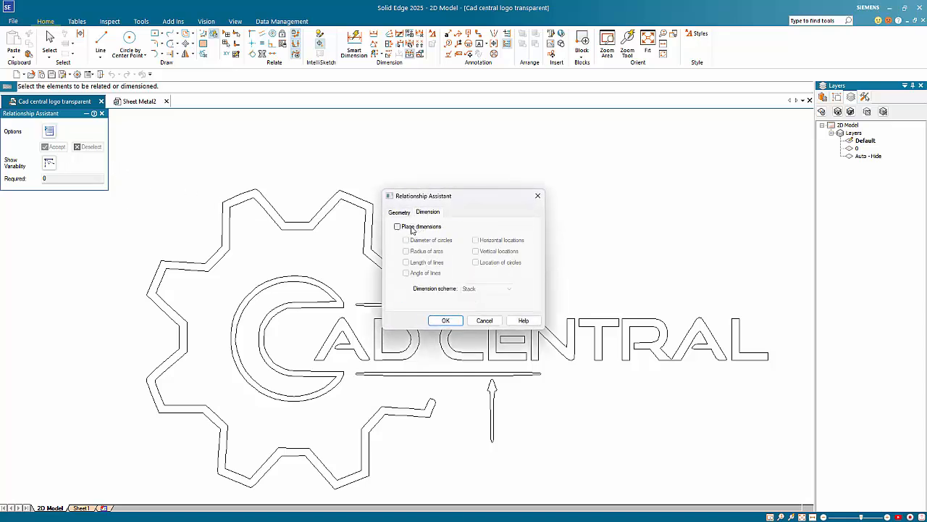
pyautogui.click(407, 213)
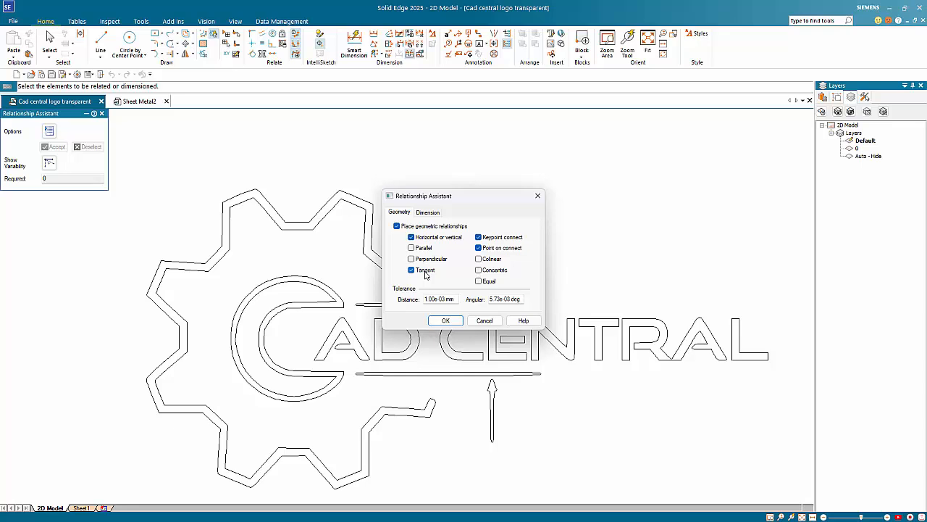
pyautogui.click(424, 270)
pyautogui.click(445, 320)
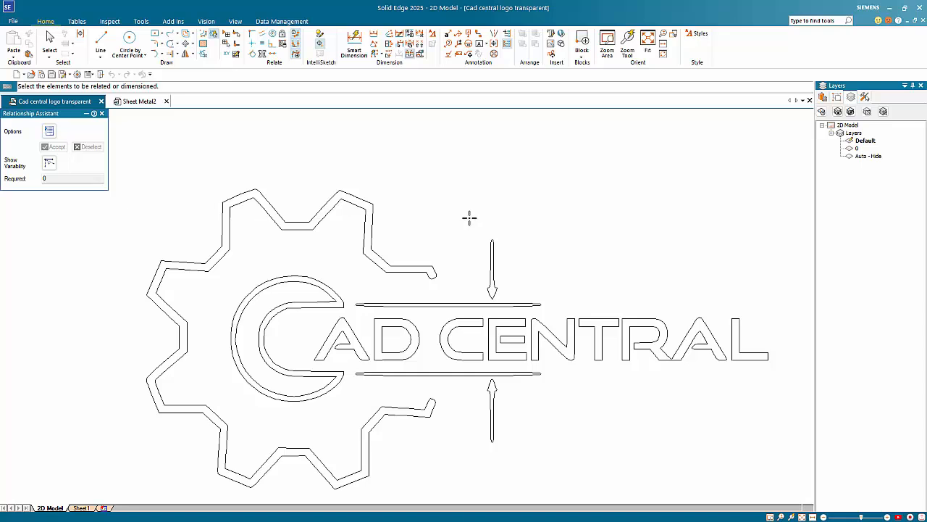
# Fence-select the entire CAD CENTRAL logo outline and accept relationships across it.
pyautogui.moveTo(133, 163); pyautogui.dragTo(771, 493)
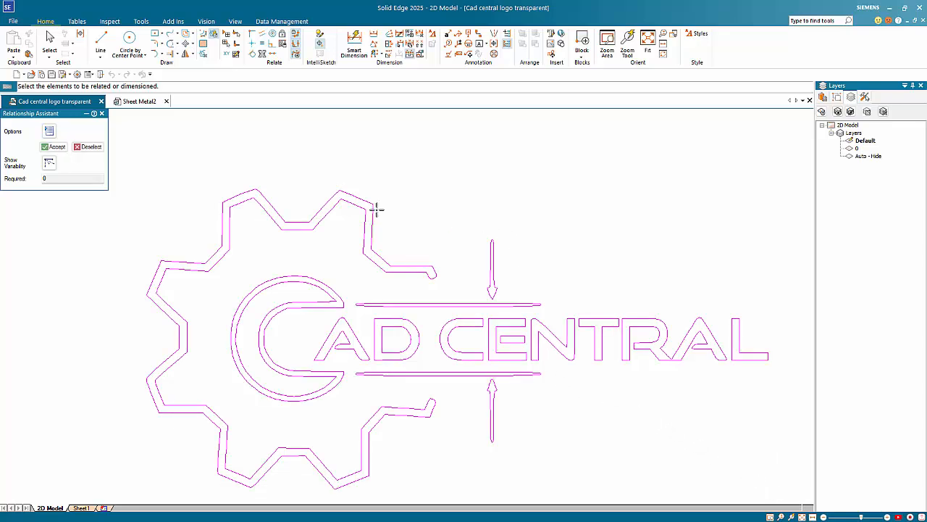
pyautogui.click(61, 147)
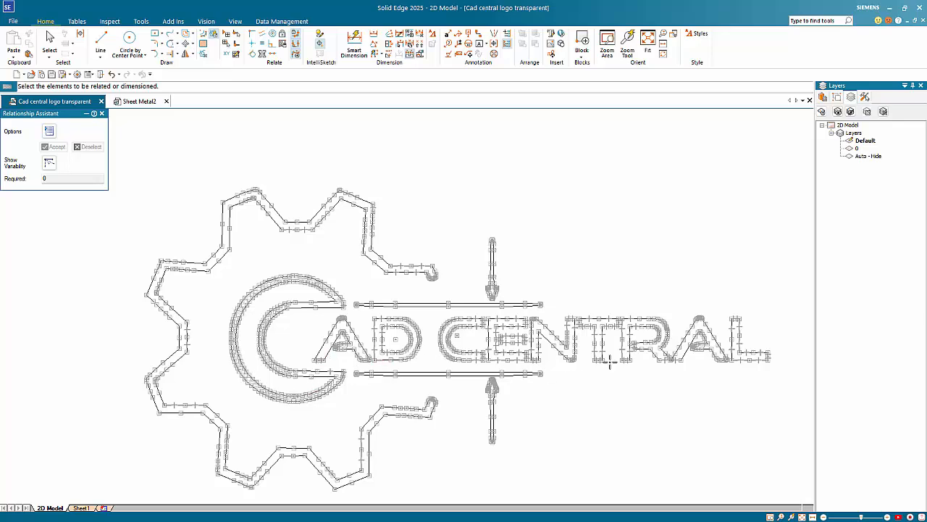
# Extend the D's inner bottom line to its outer edge with Extend to Next.
pyautogui.scroll(5, 640, 372)
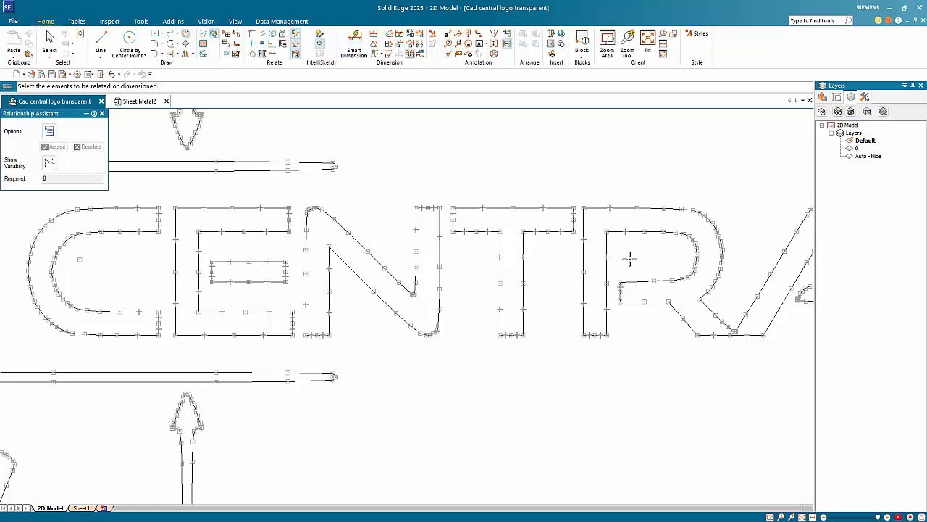
pyautogui.scroll(-3, 657, 391)
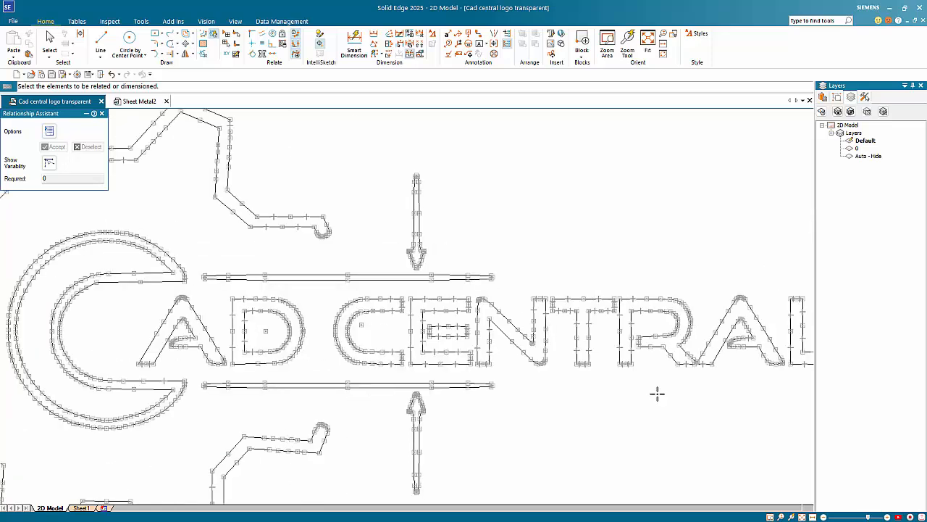
pyautogui.scroll(1, 195, 355)
pyautogui.scroll(5, 196, 355)
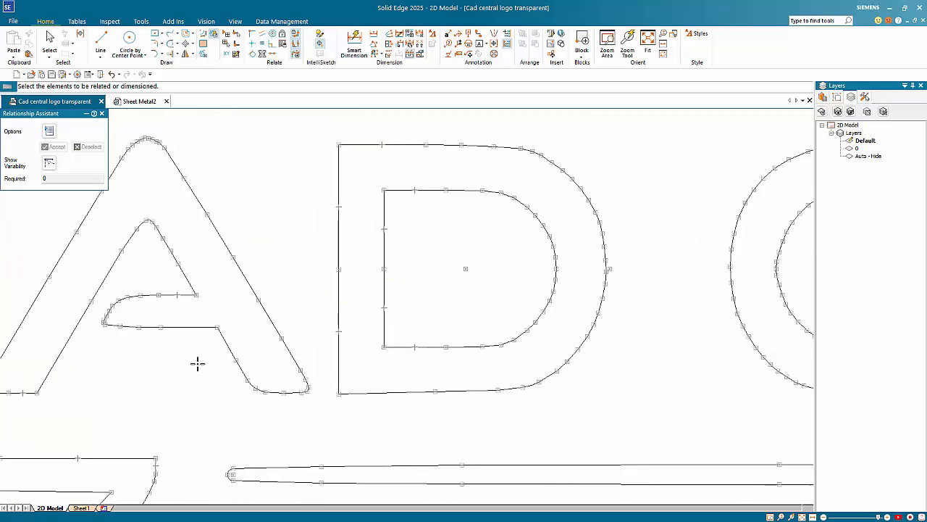
pyautogui.click(169, 54)
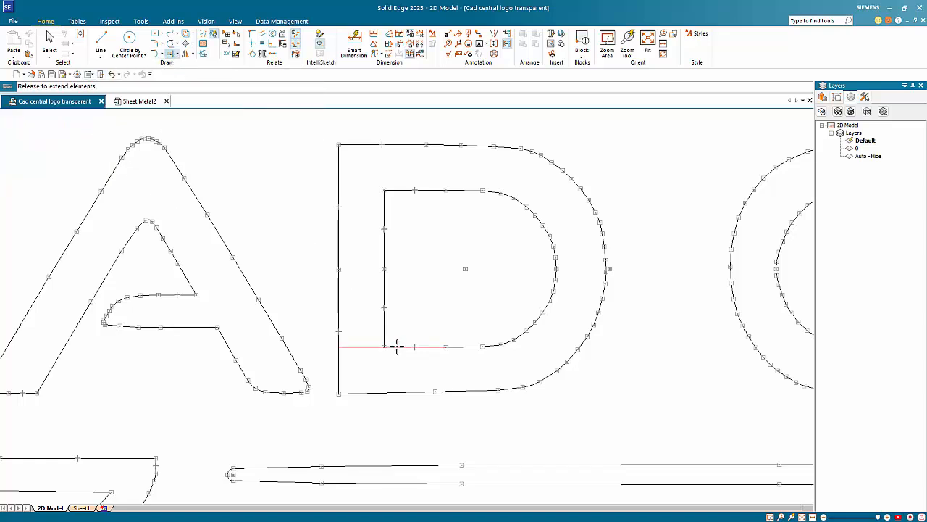
pyautogui.click(393, 346)
# Draw a short horizontal line across the D and trim away the excess outline segment.
pyautogui.click(101, 40)
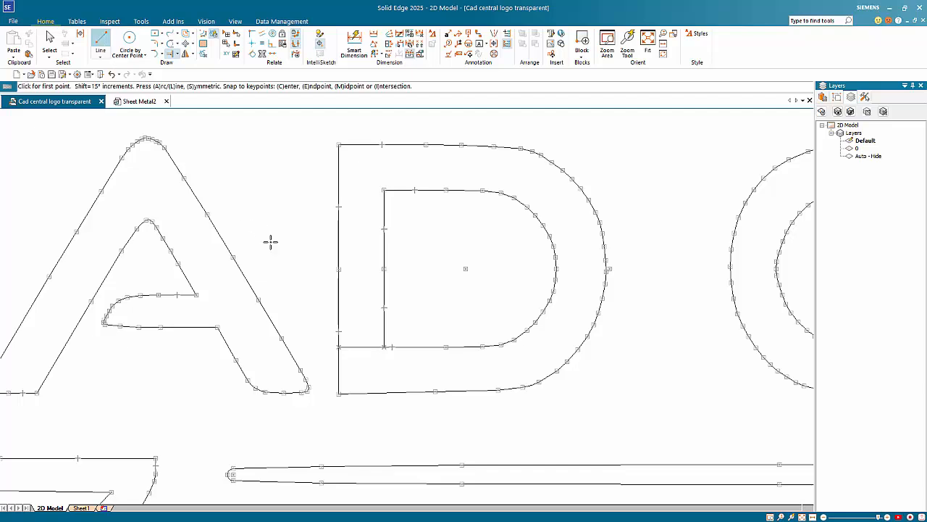
pyautogui.scroll(3, 340, 330)
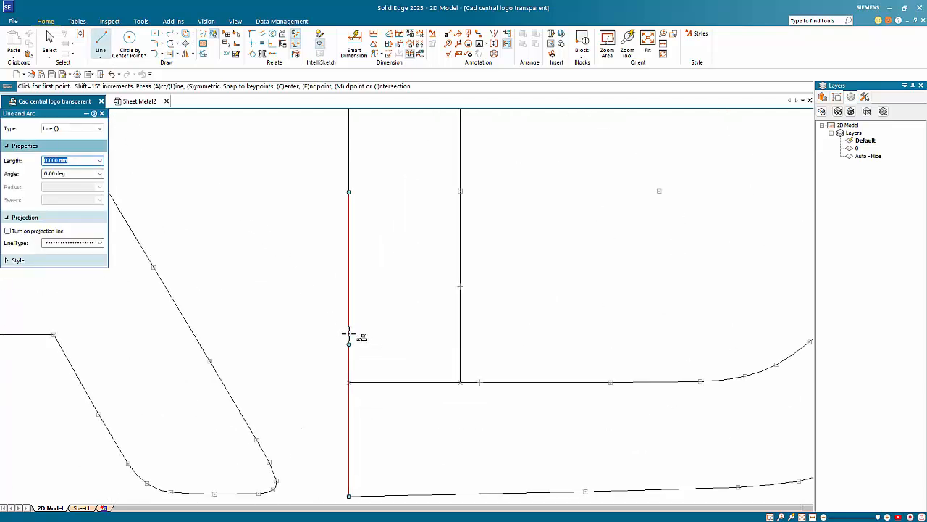
pyautogui.click(348, 334)
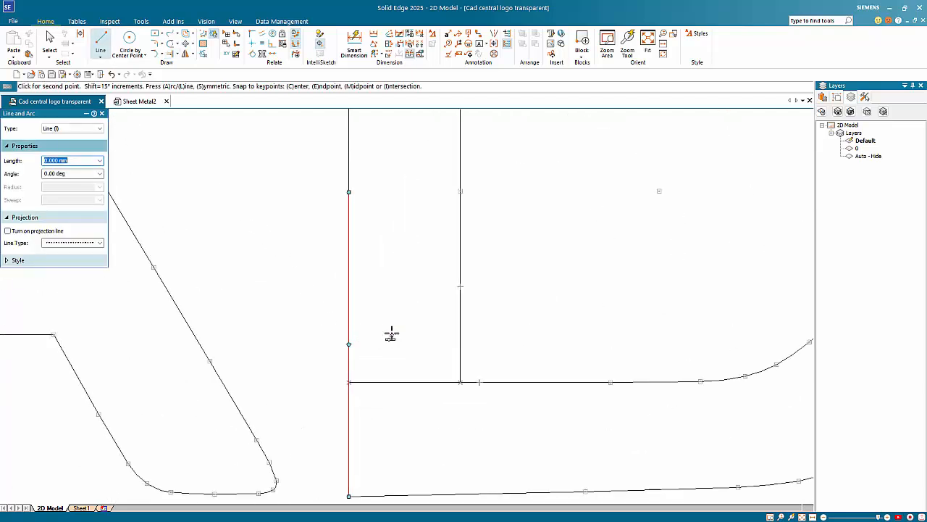
pyautogui.click(460, 333)
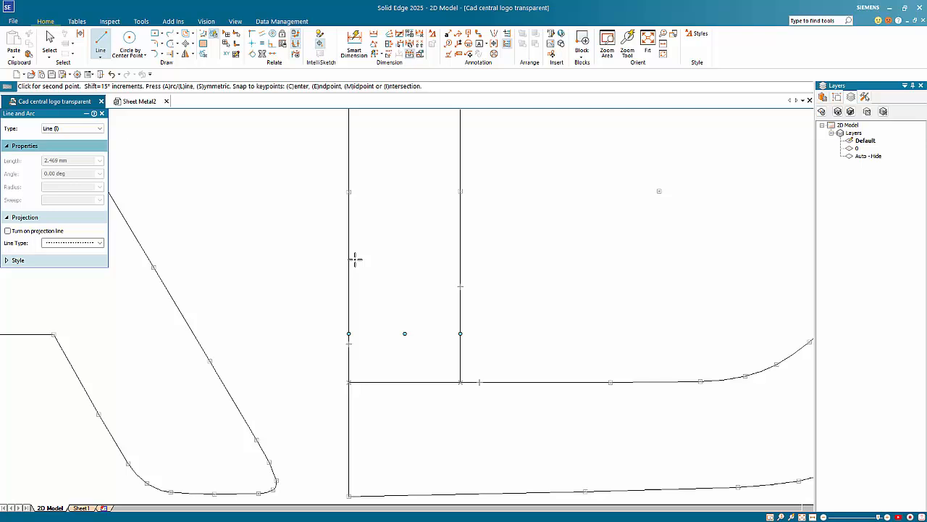
pyautogui.click(175, 48)
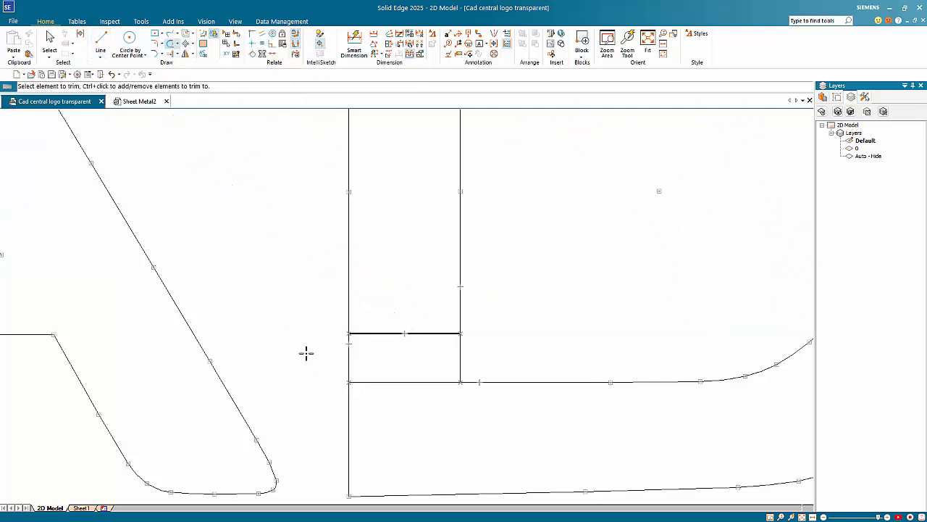
pyautogui.moveTo(307, 352); pyautogui.dragTo(514, 343)
# Draw two horizontal cap lines across the C's ring, upper and lower.
pyautogui.scroll(-4, 507, 339)
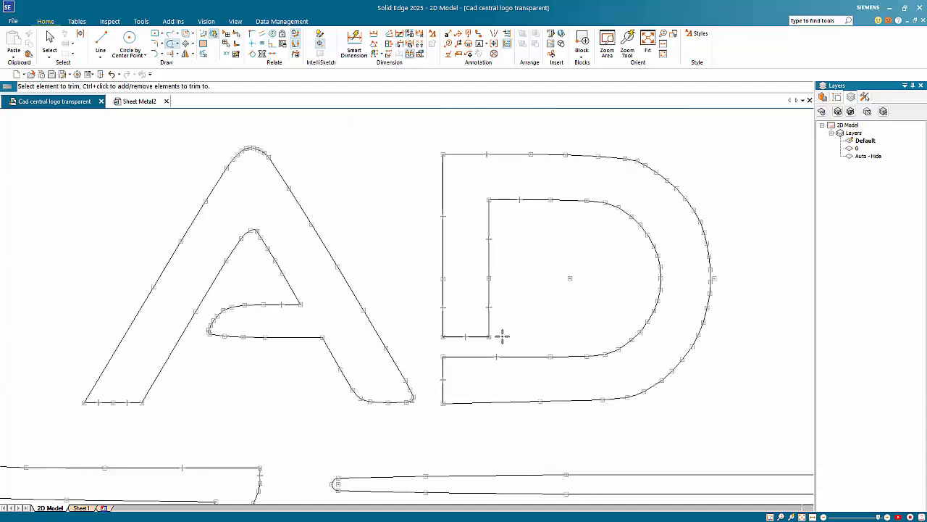
pyautogui.scroll(-3, 469, 328)
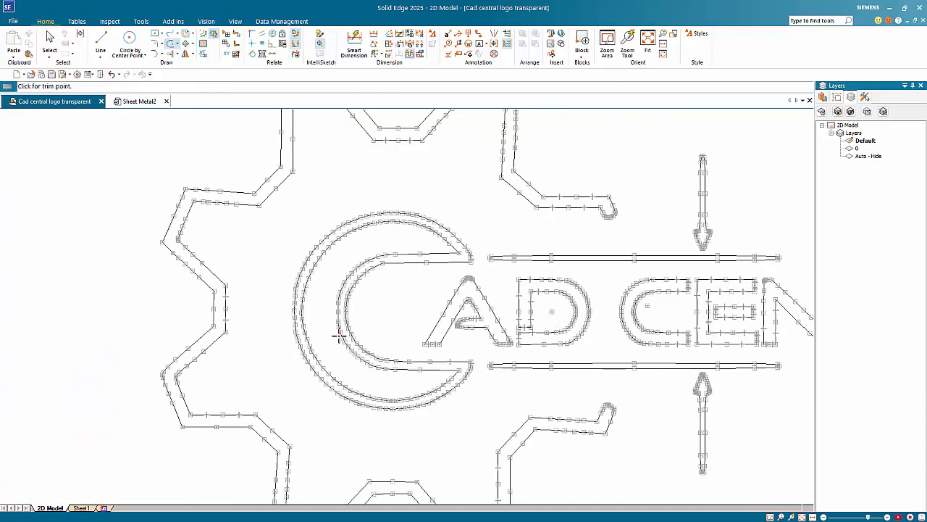
pyautogui.scroll(6, 360, 307)
pyautogui.scroll(4, 369, 305)
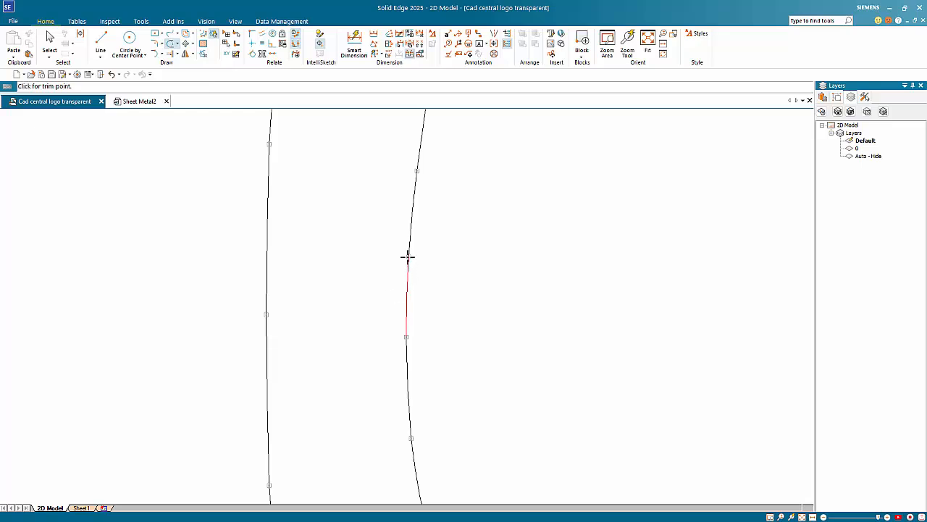
pyautogui.click(101, 41)
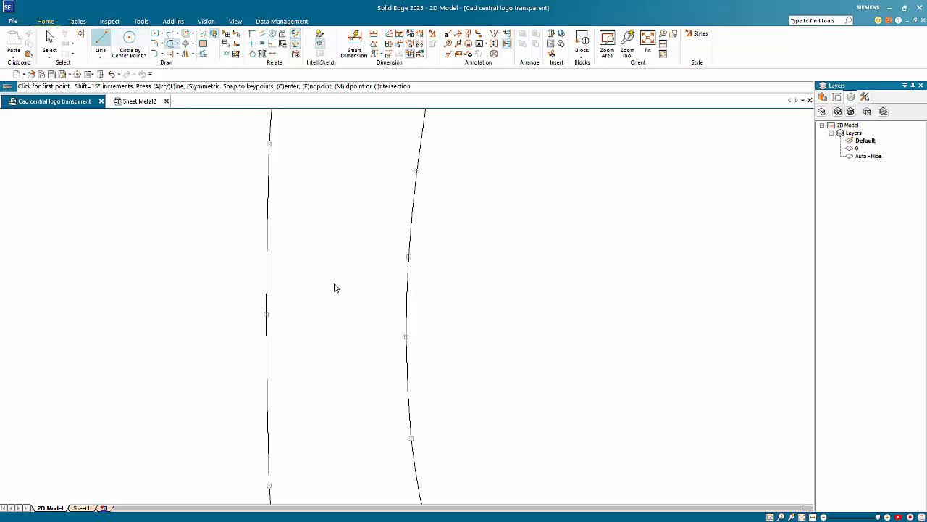
pyautogui.click(408, 257)
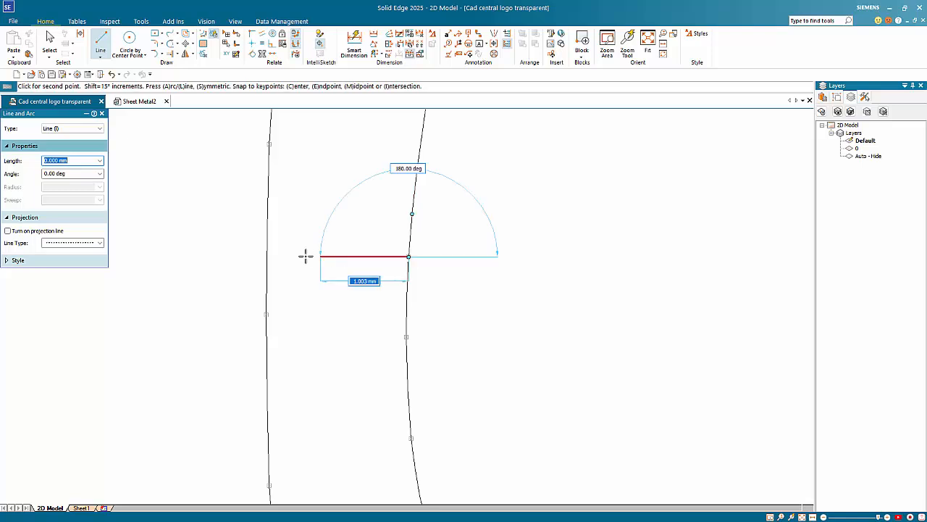
pyautogui.click(266, 256)
pyautogui.rightClick(312, 291)
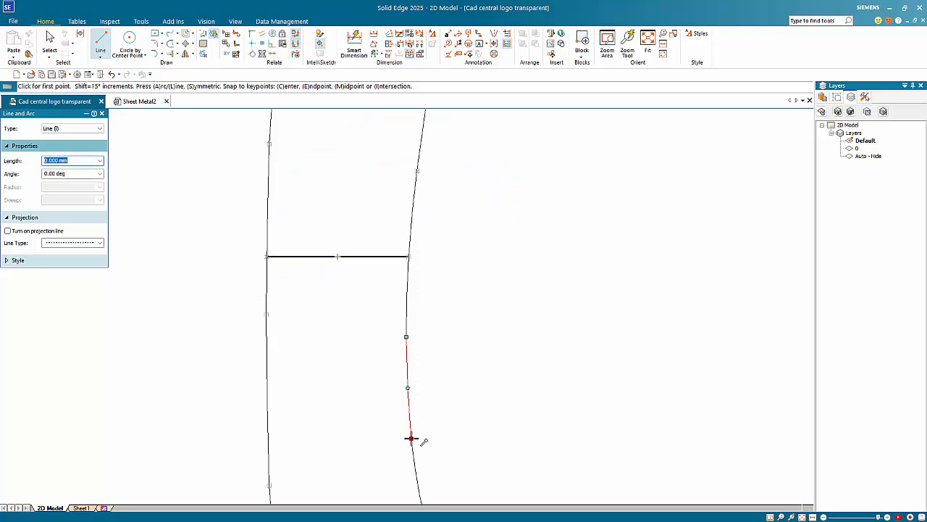
pyautogui.click(407, 388)
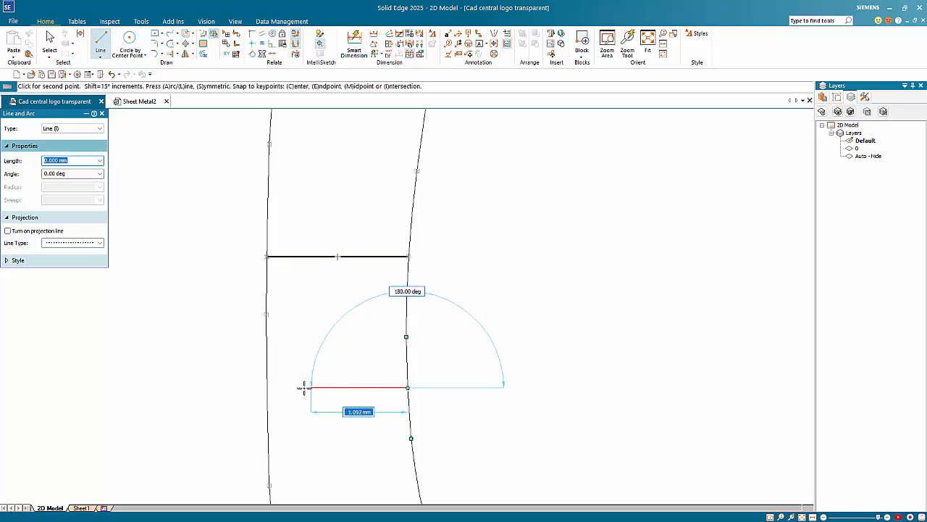
pyautogui.click(266, 387)
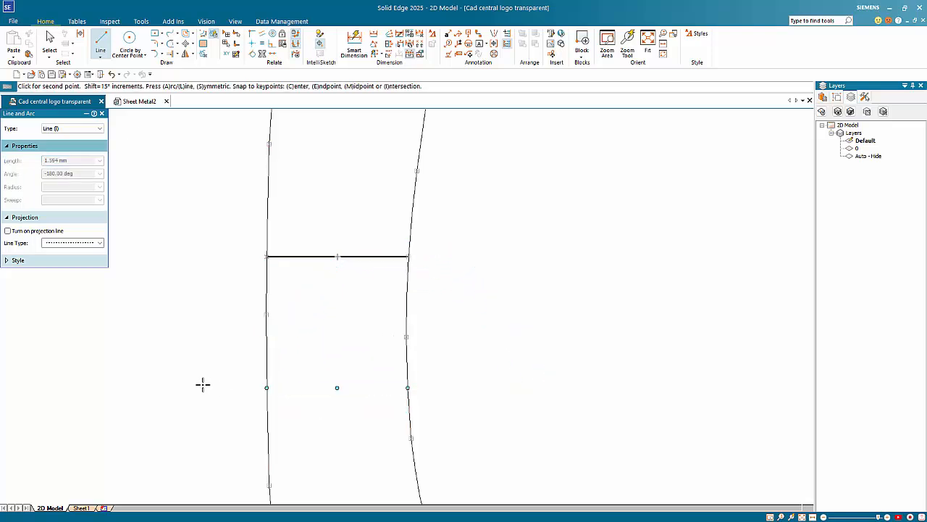
pyautogui.rightClick(195, 381)
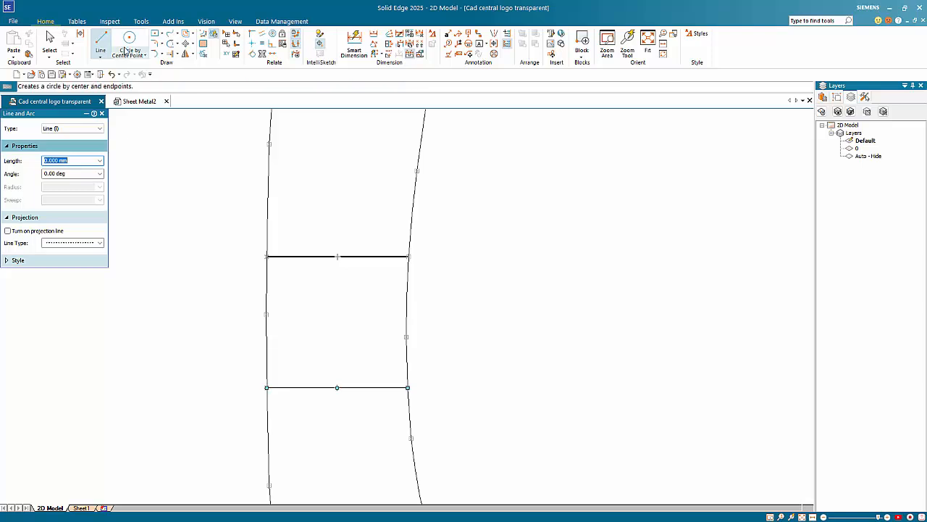
# Trim the outline between the two cap lines and the leftover vertical stubs.
pyautogui.click(170, 44)
pyautogui.moveTo(228, 294); pyautogui.dragTo(434, 296)
pyautogui.scroll(-3, 454, 310)
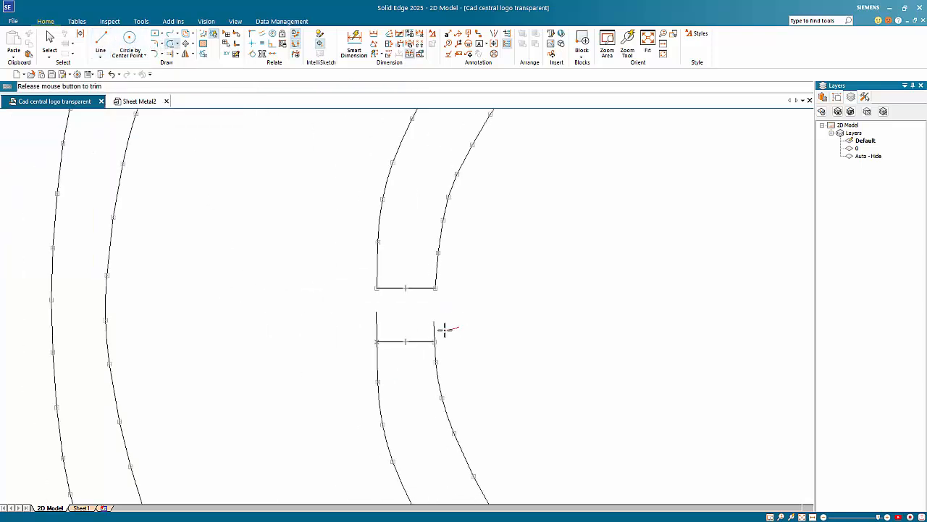
pyautogui.moveTo(445, 326); pyautogui.dragTo(326, 327)
pyautogui.scroll(-3, 259, 336)
# Zoom out to show the whole gear logo and activate the Line command.
pyautogui.scroll(-3, 258, 337)
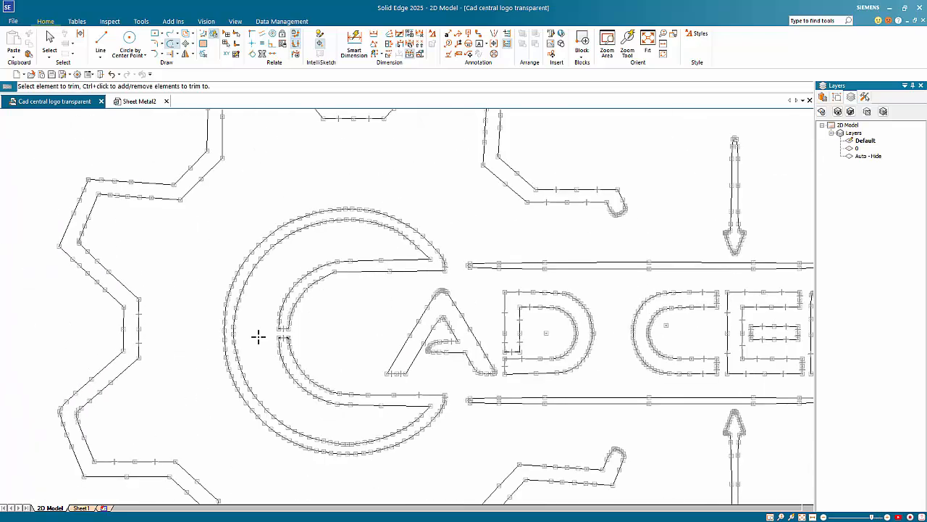
pyautogui.scroll(-6, 369, 418)
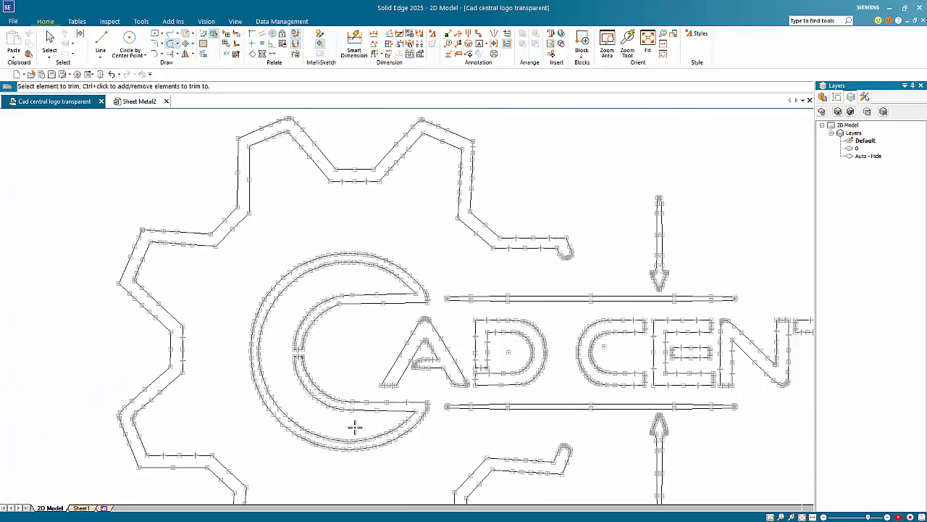
pyautogui.scroll(3, 392, 493)
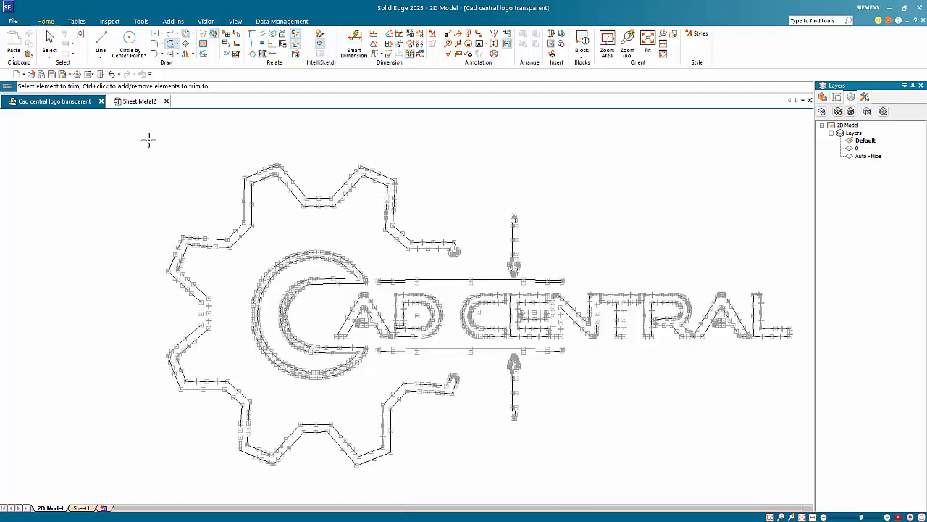
pyautogui.click(101, 40)
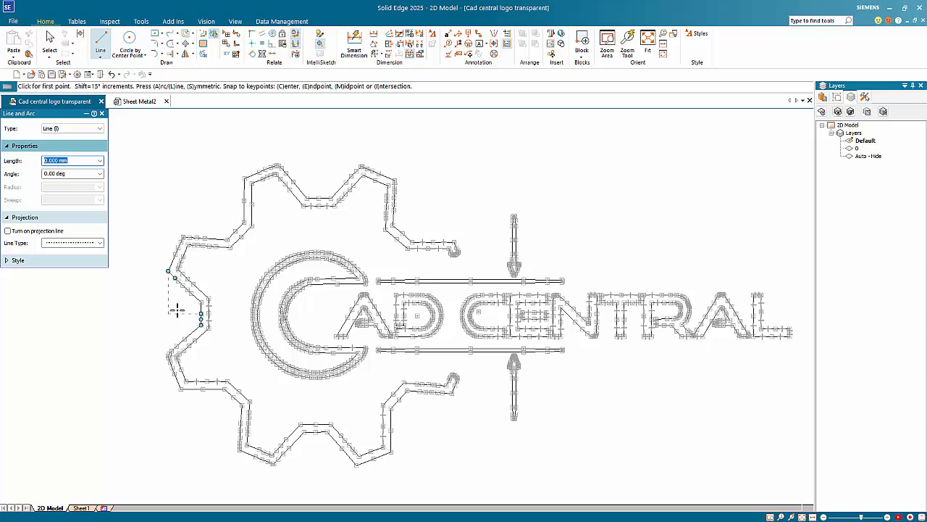
# Measure the logo width as 200.013 mm with a temporary line, then cancel it.
pyautogui.click(169, 312)
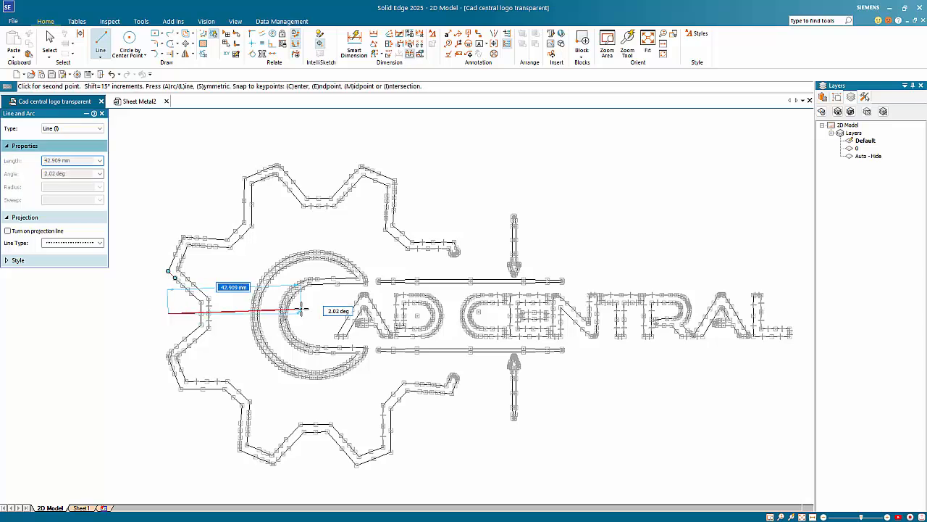
pyautogui.rightClick(796, 314)
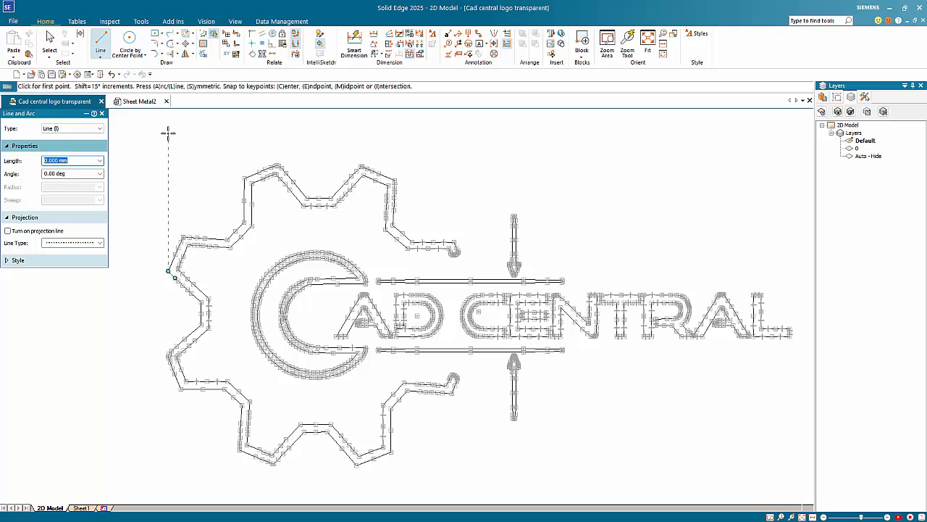
pyautogui.press('Escape')
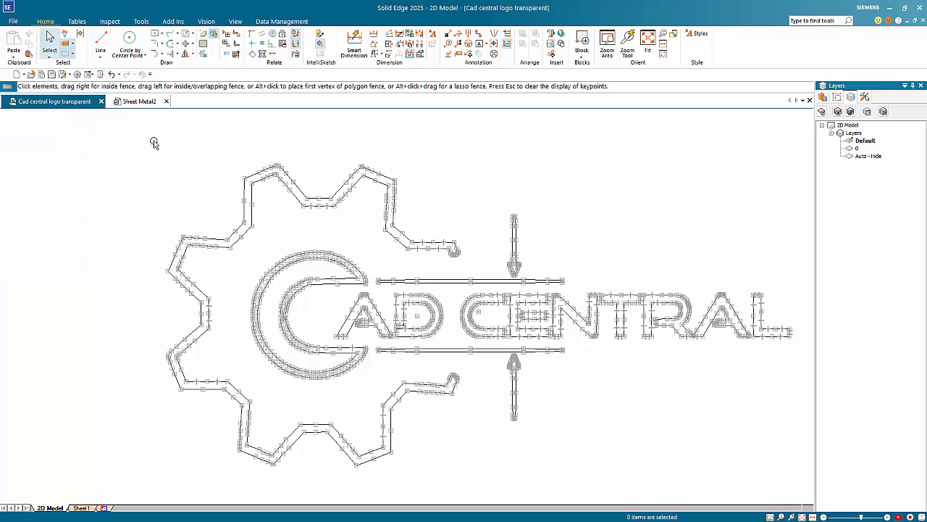
# Scale the whole logo by 100/200.013 (about 0.50) about a picked centre point.
pyautogui.moveTo(154, 141); pyautogui.dragTo(806, 481)
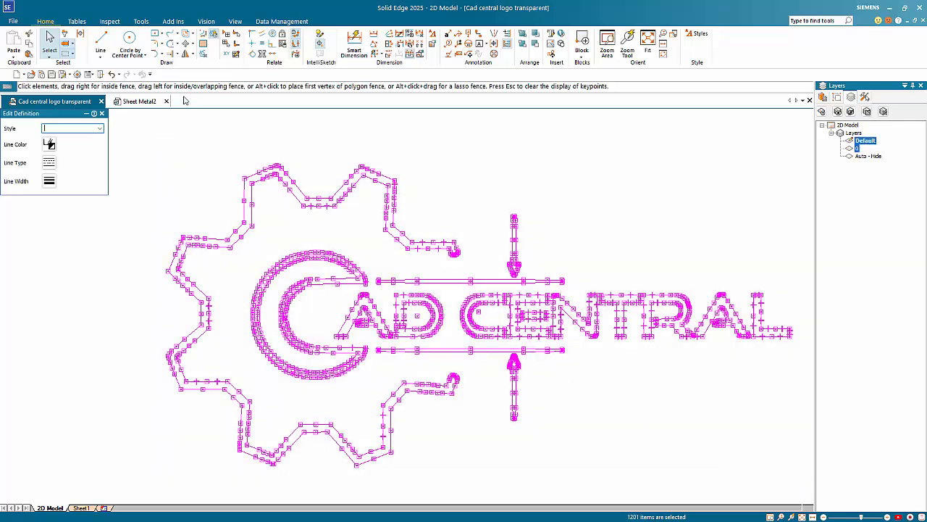
pyautogui.click(191, 55)
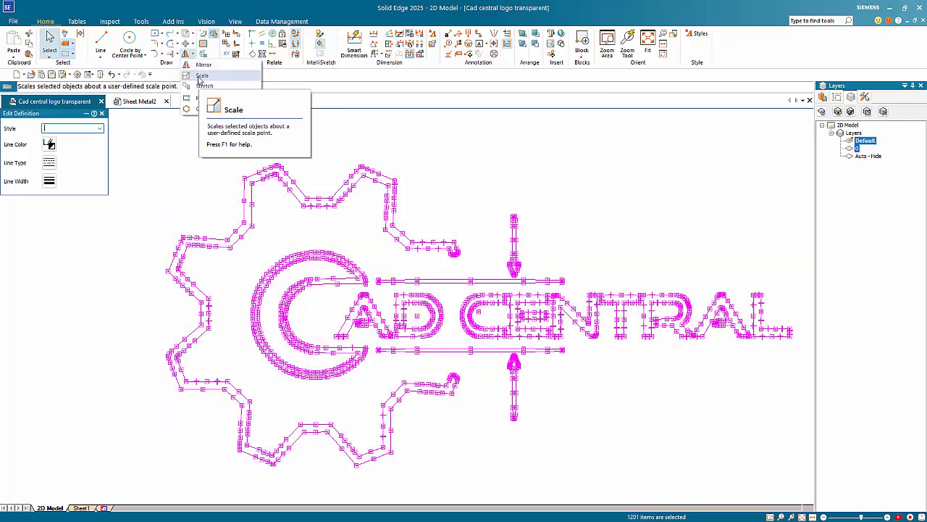
pyautogui.click(199, 82)
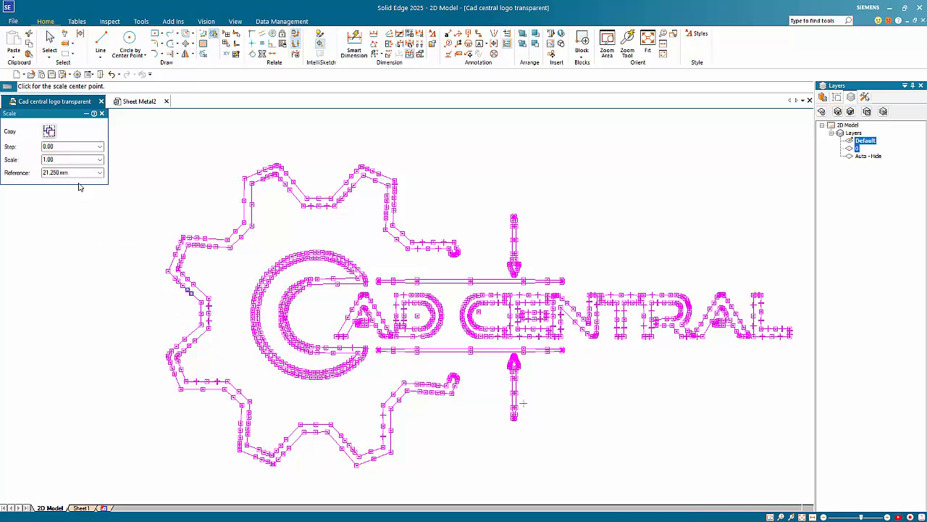
pyautogui.click(67, 160)
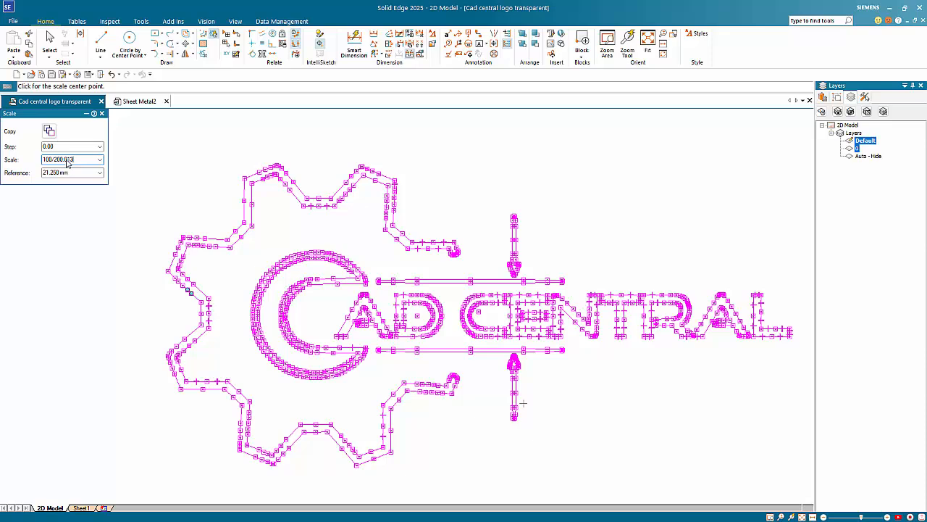
pyautogui.press('Tab')
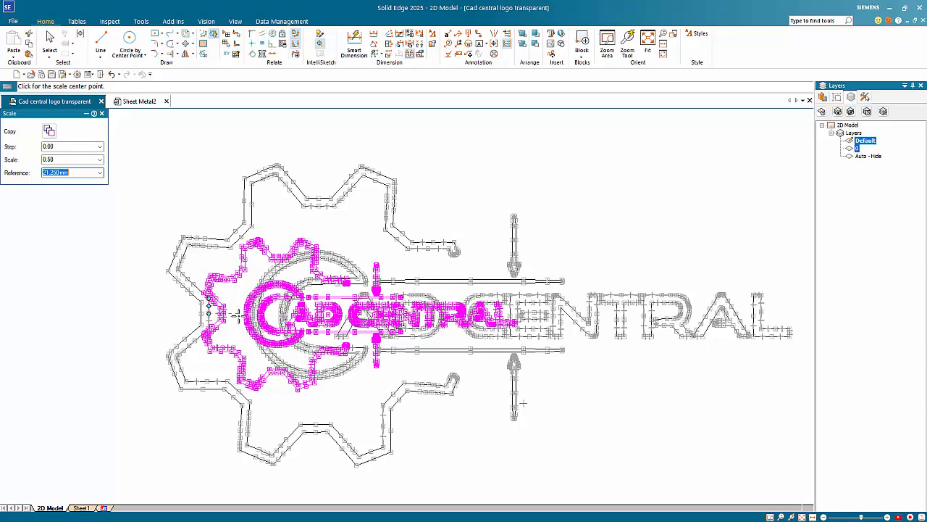
pyautogui.click(237, 315)
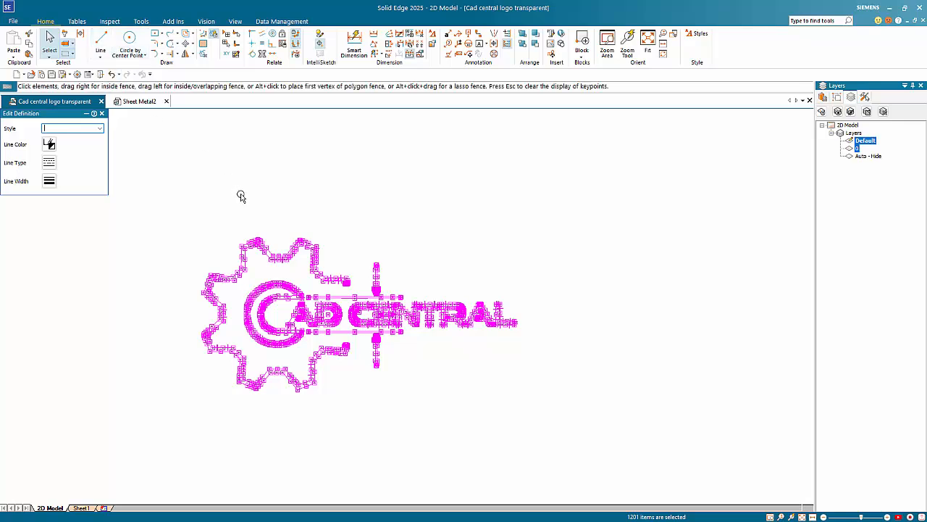
# Copy the scaled logo and start a sheet-metal Tab sketch on Sheet Metal2's front plane.
pyautogui.hotkey('ctrl', 'c')
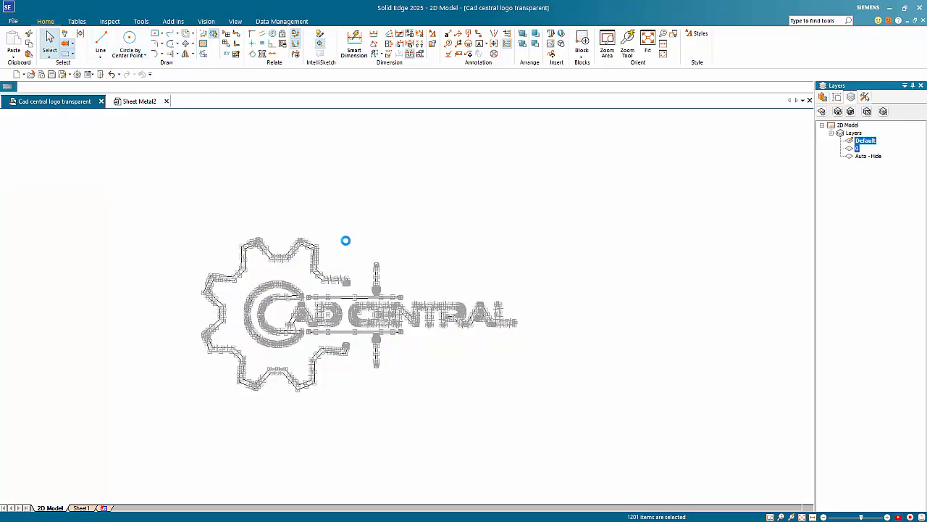
pyautogui.click(138, 103)
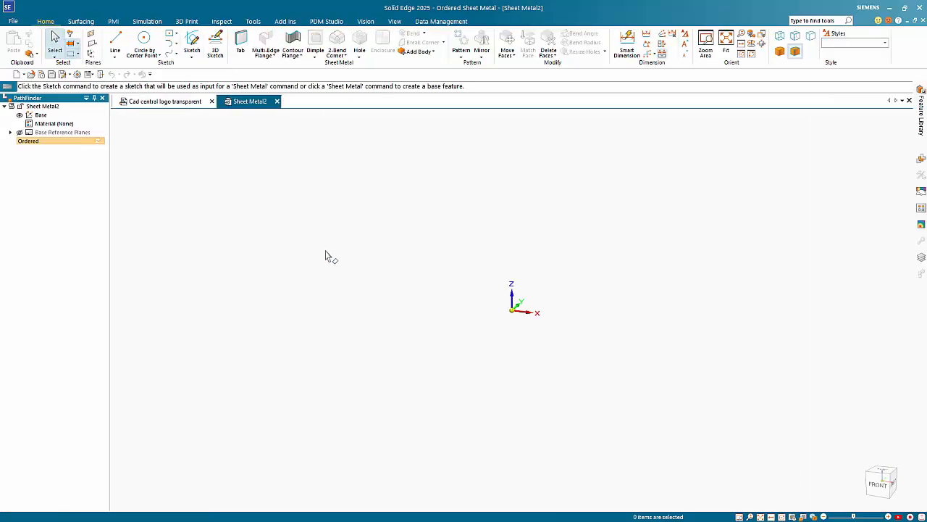
pyautogui.click(241, 43)
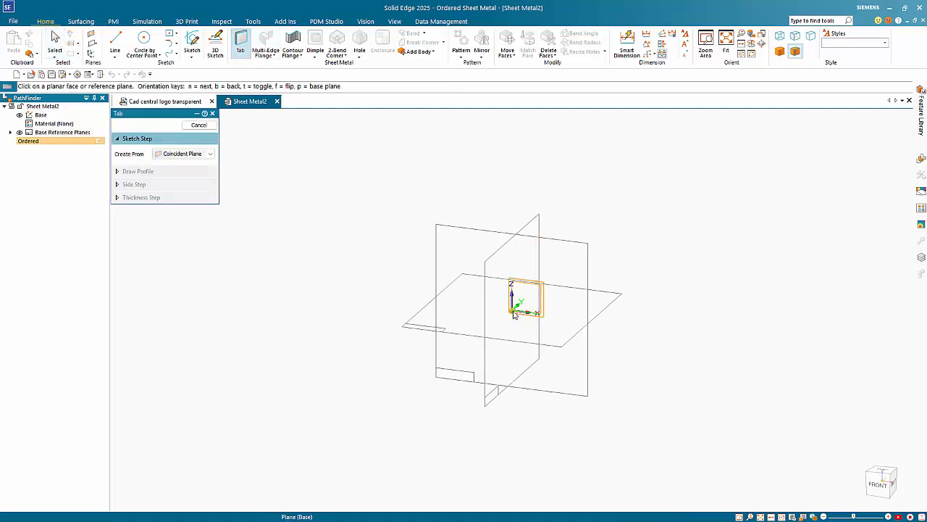
pyautogui.click(523, 302)
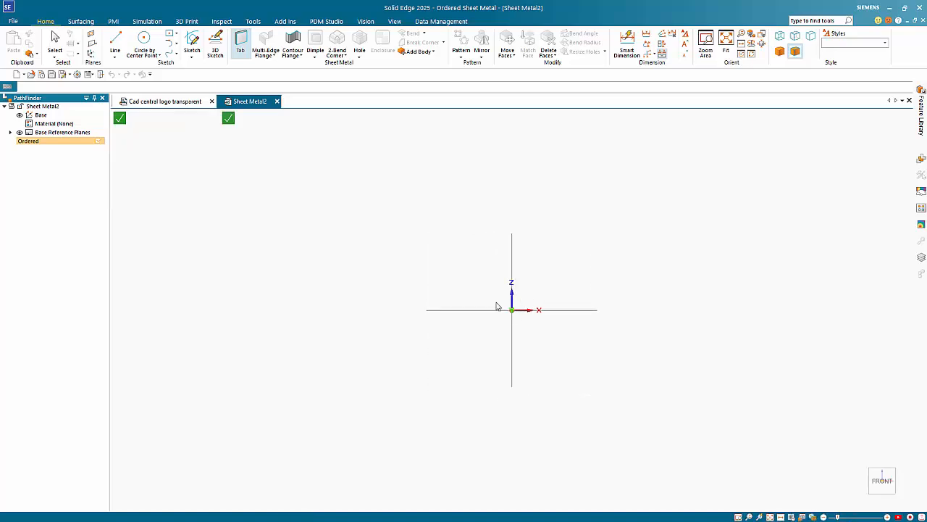
# Draw a level 300 × 200 mm rectangle centred on the origin and close the sketch.
pyautogui.click(512, 310)
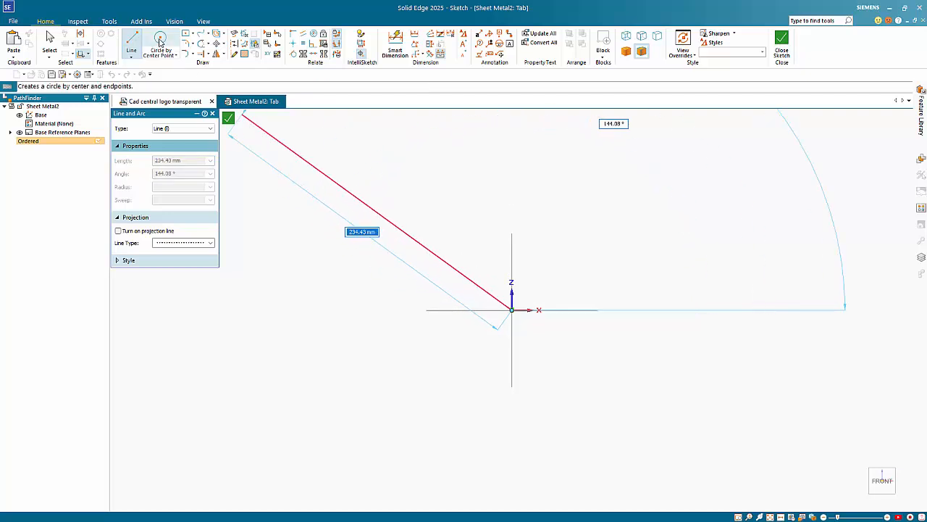
pyautogui.click(186, 33)
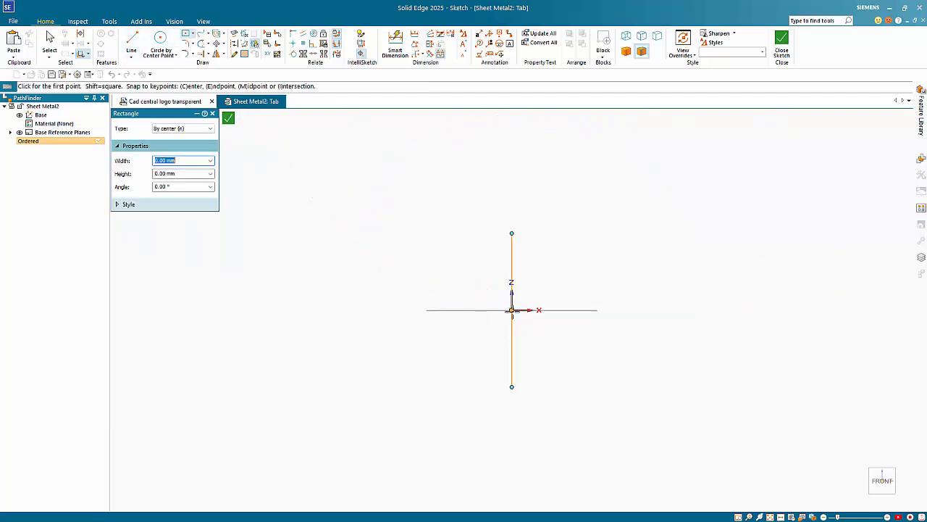
pyautogui.click(512, 310)
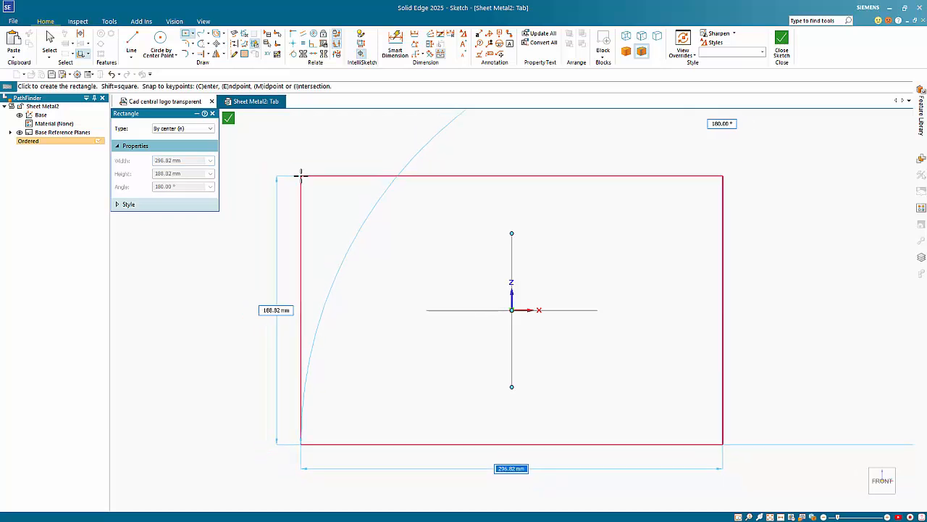
pyautogui.write('150')
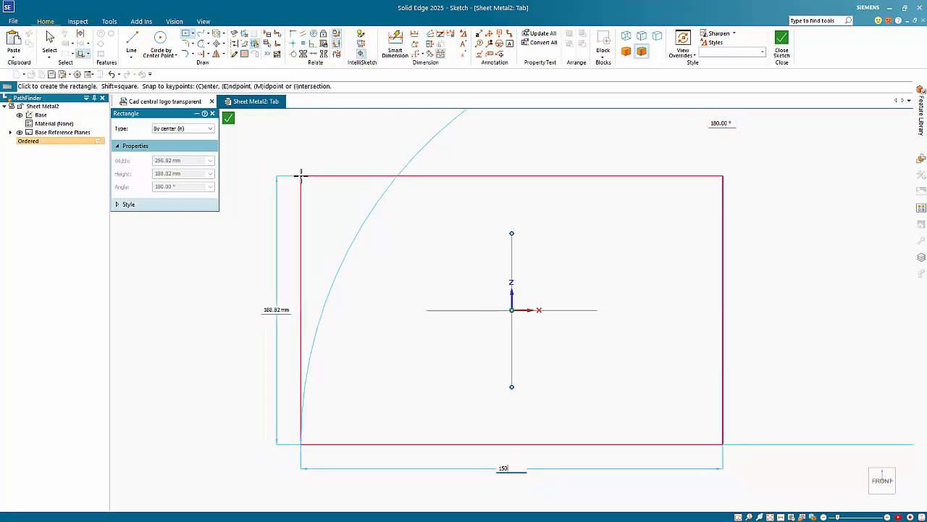
pyautogui.press('Tab')
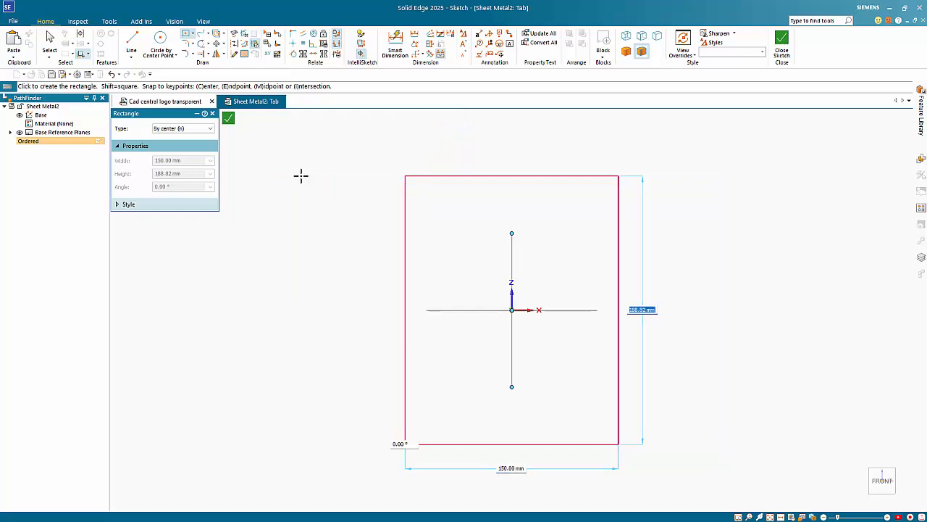
pyautogui.write('200')
pyautogui.press('Tab')
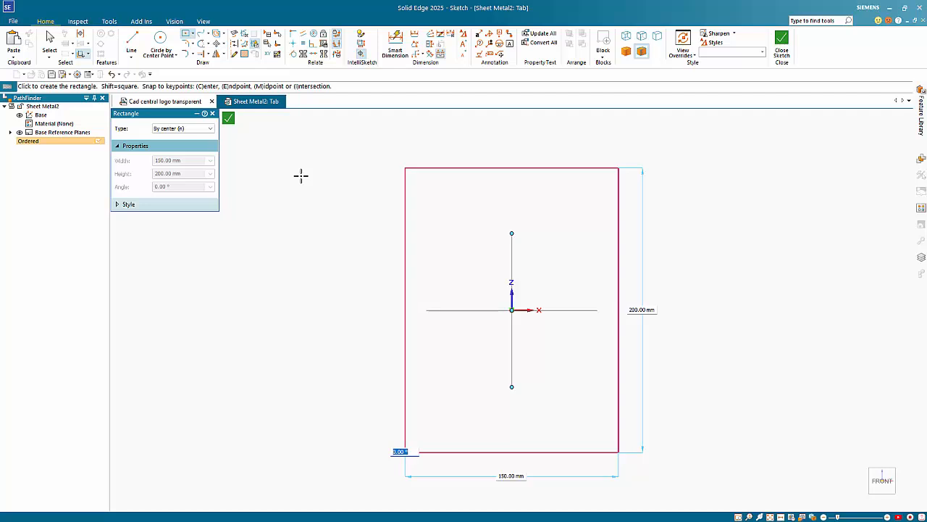
pyautogui.press('Tab')
pyautogui.write('30')
pyautogui.press('Tab')
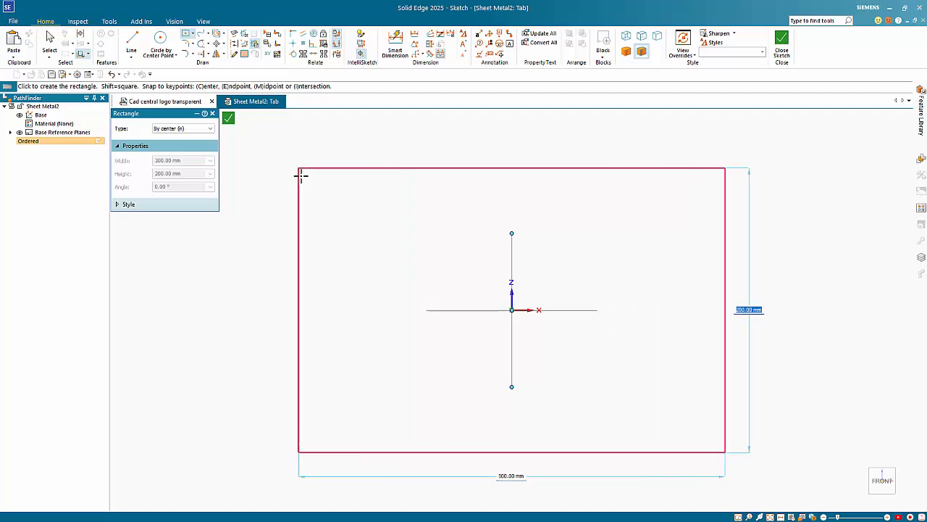
pyautogui.press('Tab')
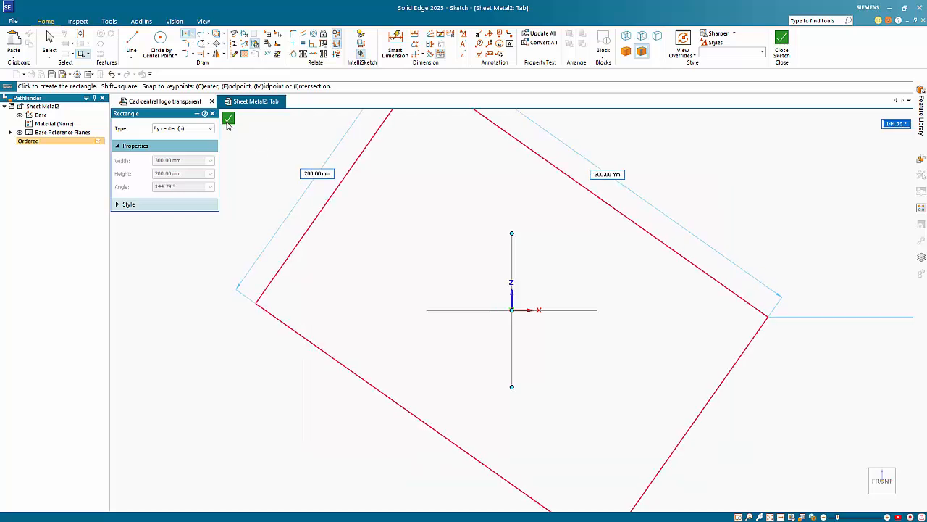
pyautogui.click(238, 310)
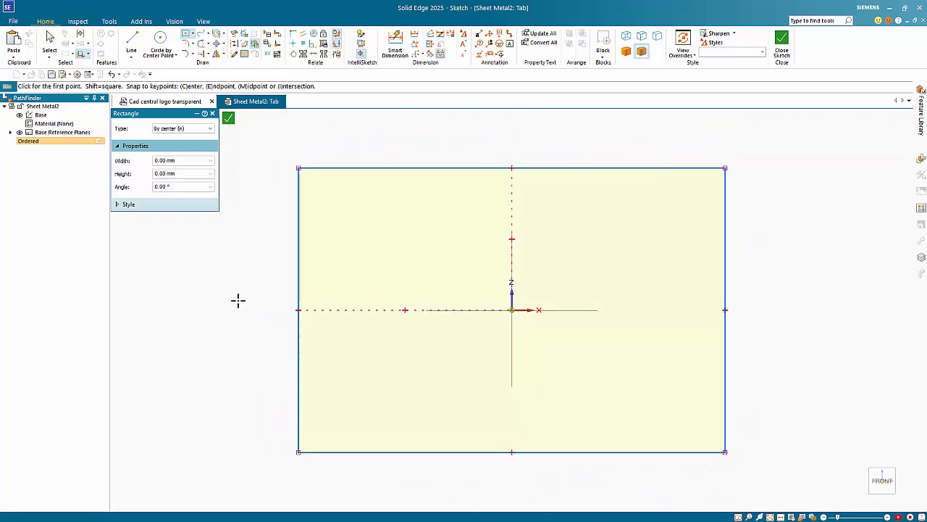
pyautogui.click(229, 120)
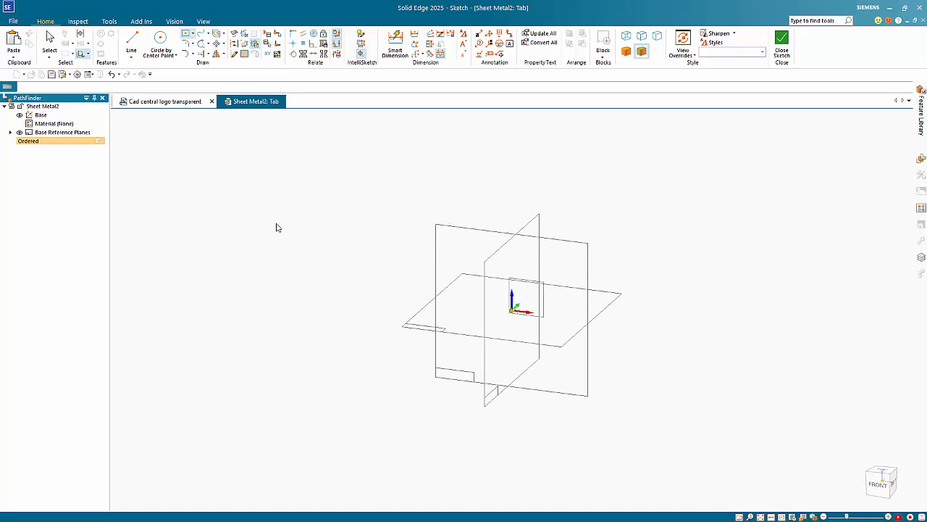
# Create the 1.00 mm Tab 1, start a Cut sketch on its face, and paste the logo.
pyautogui.click(503, 181)
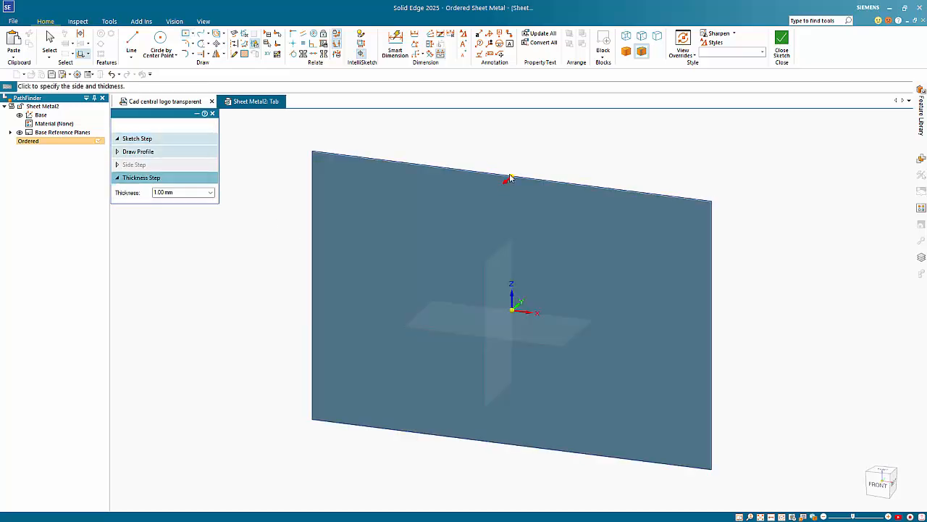
pyautogui.click(557, 147)
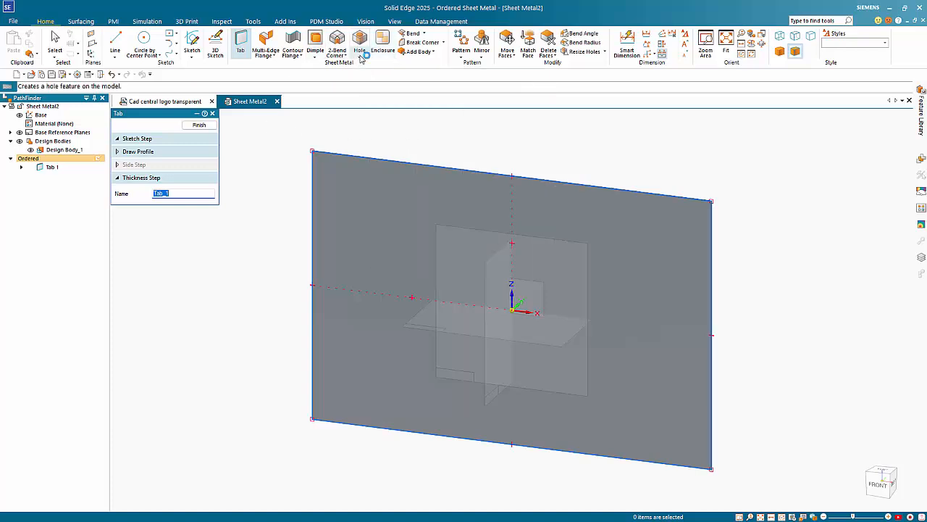
pyautogui.click(359, 57)
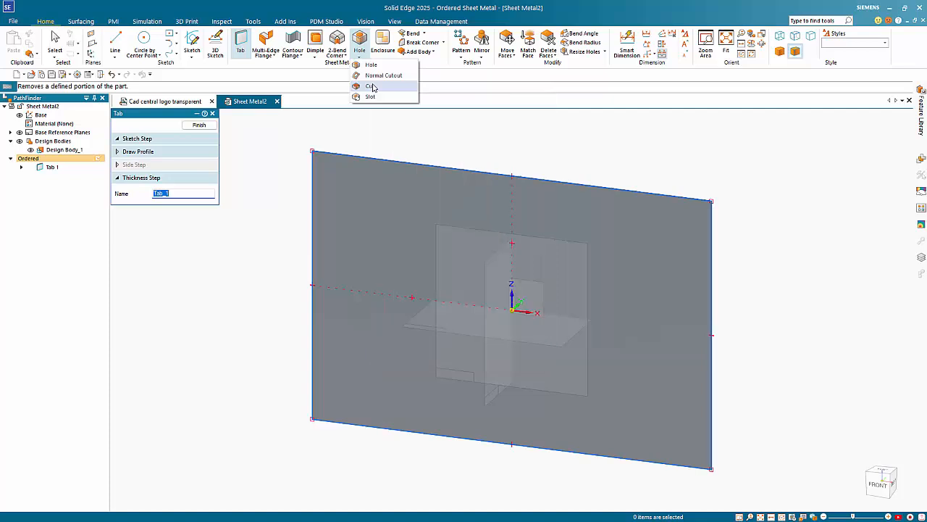
pyautogui.click(371, 86)
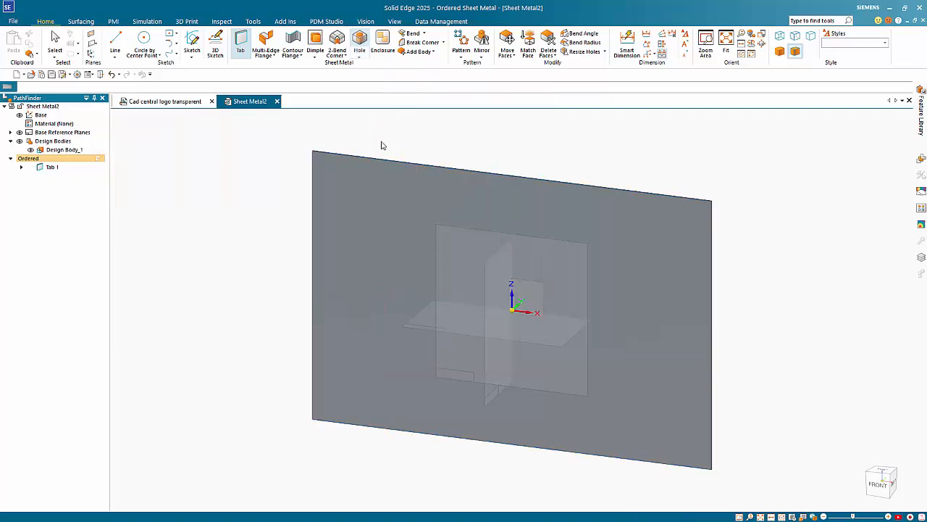
pyautogui.click(411, 297)
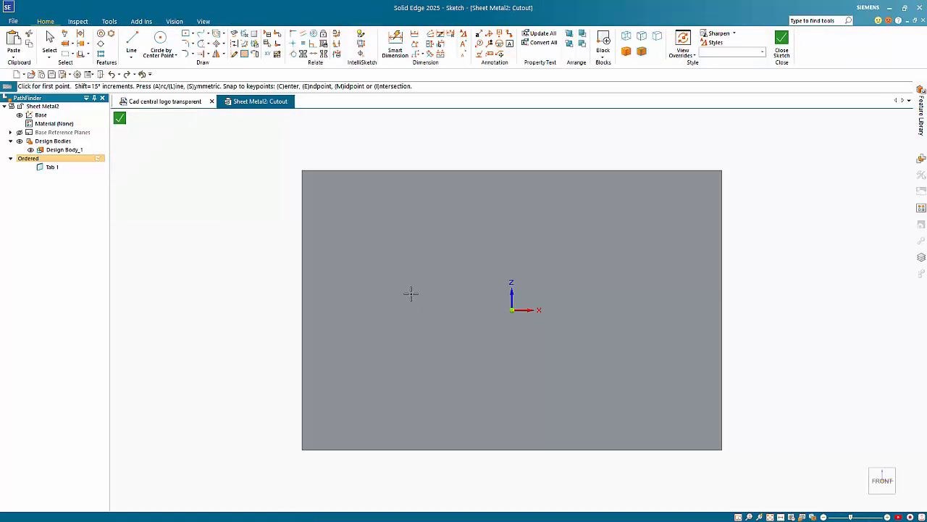
pyautogui.hotkey('ctrl', 'v')
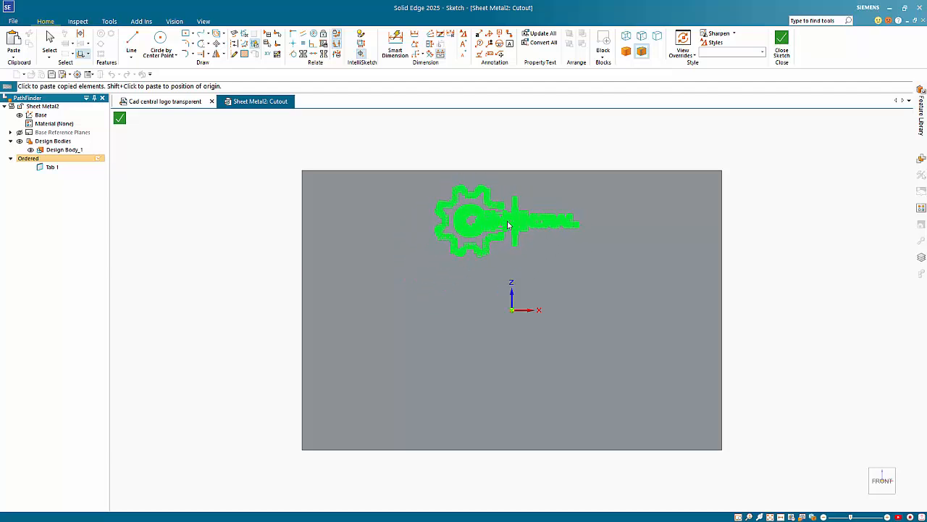
# Drop the pasted CAD Central logo above the plate centre and zoom in to check its placement.
pyautogui.click(507, 225)
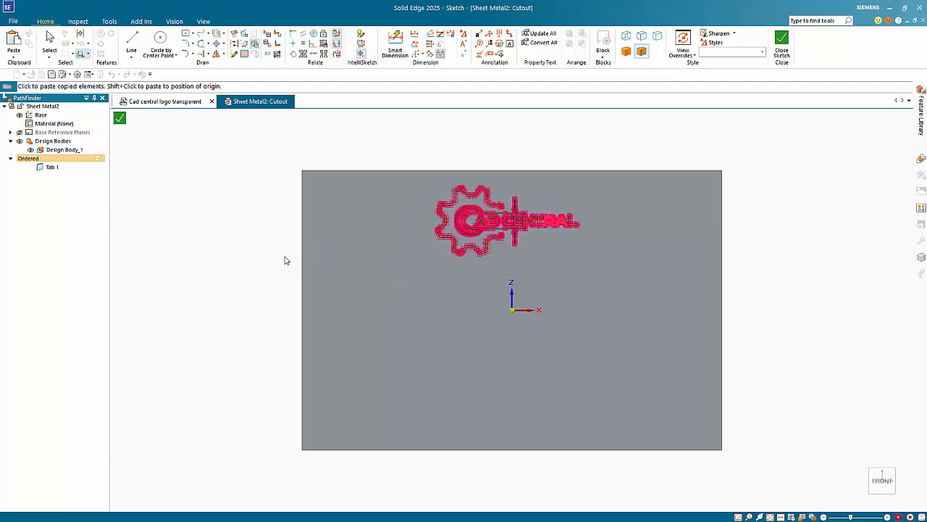
pyautogui.press('Escape')
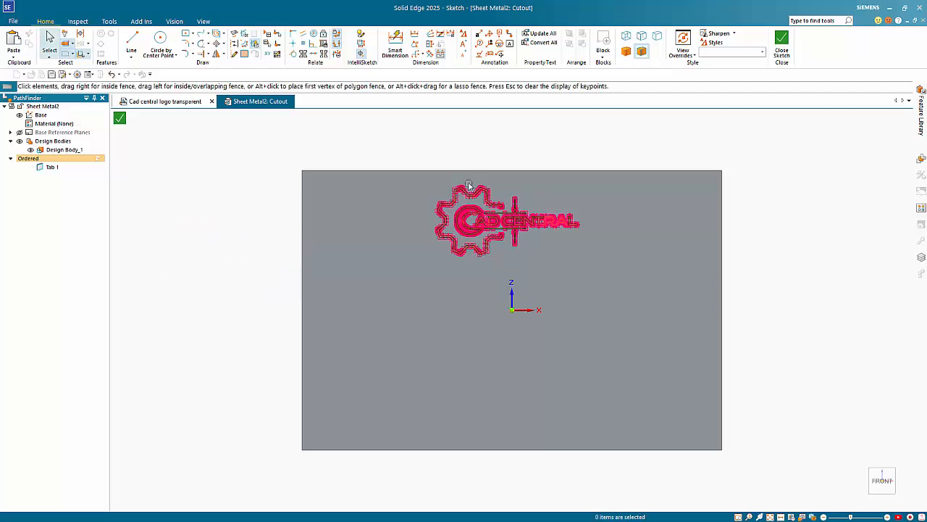
pyautogui.scroll(5, 522, 164)
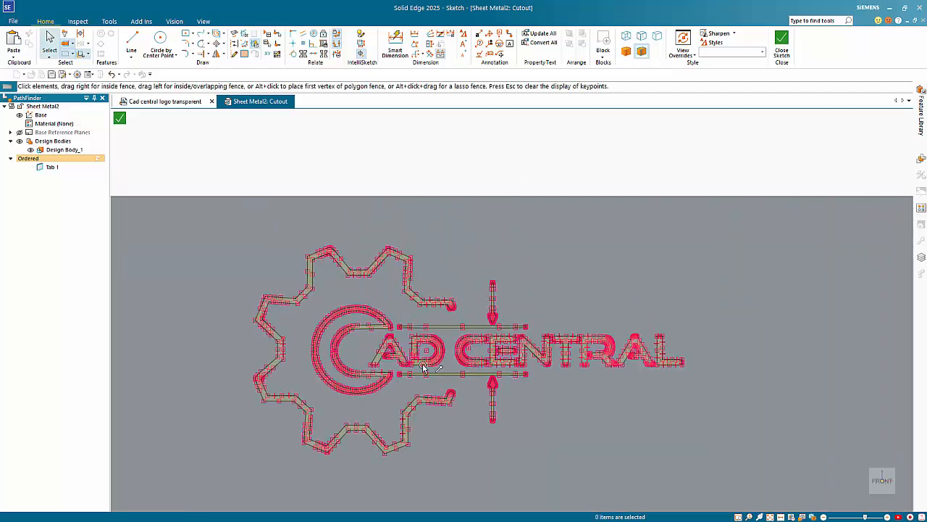
pyautogui.scroll(5, 413, 360)
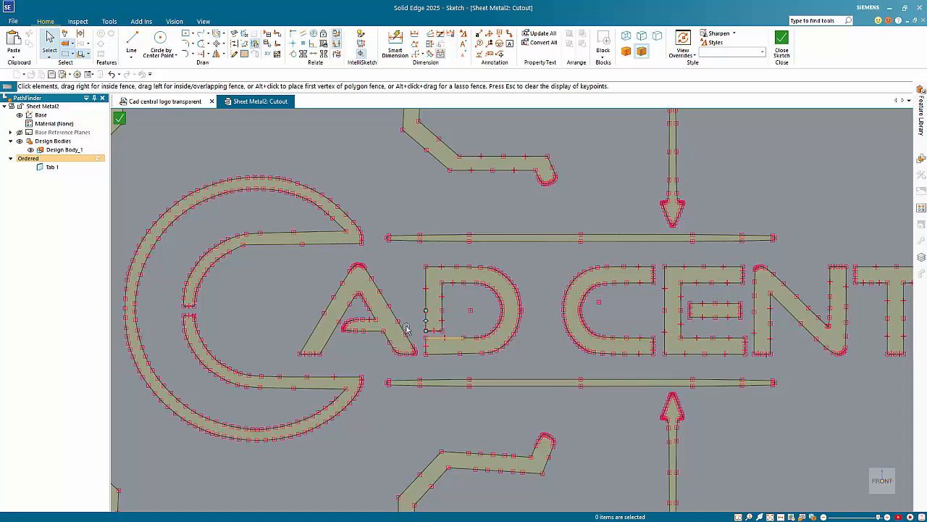
pyautogui.scroll(-8, 268, 303)
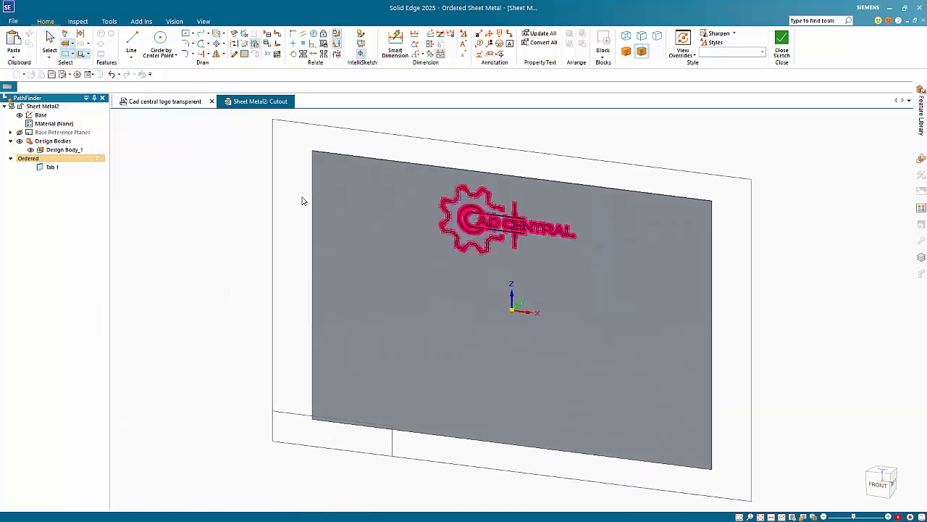
# Pick the cut side so Cutout 1 cuts the logo through Tab 1, then view the plate square-on.
pyautogui.click(555, 145)
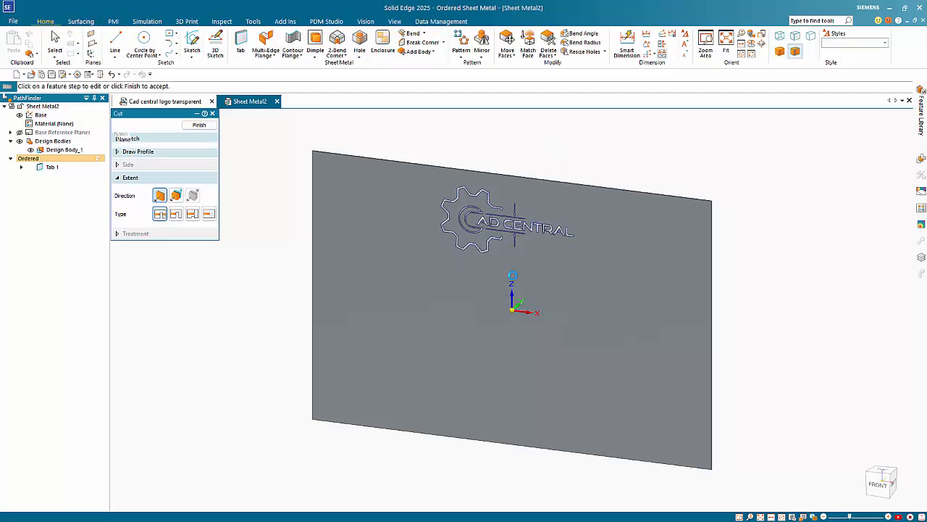
pyautogui.scroll(3, 501, 256)
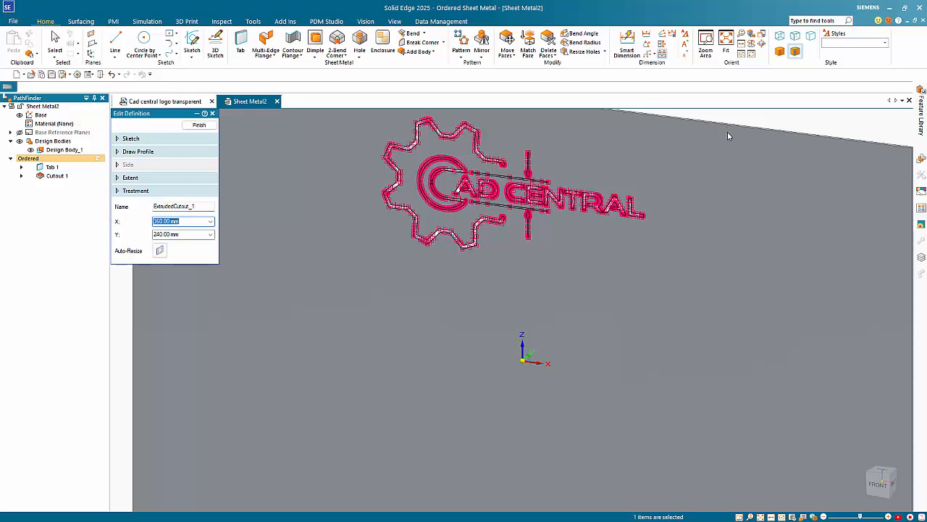
pyautogui.press('Escape')
pyautogui.moveTo(522, 290); pyautogui.dragTo(545, 266, button='middle')
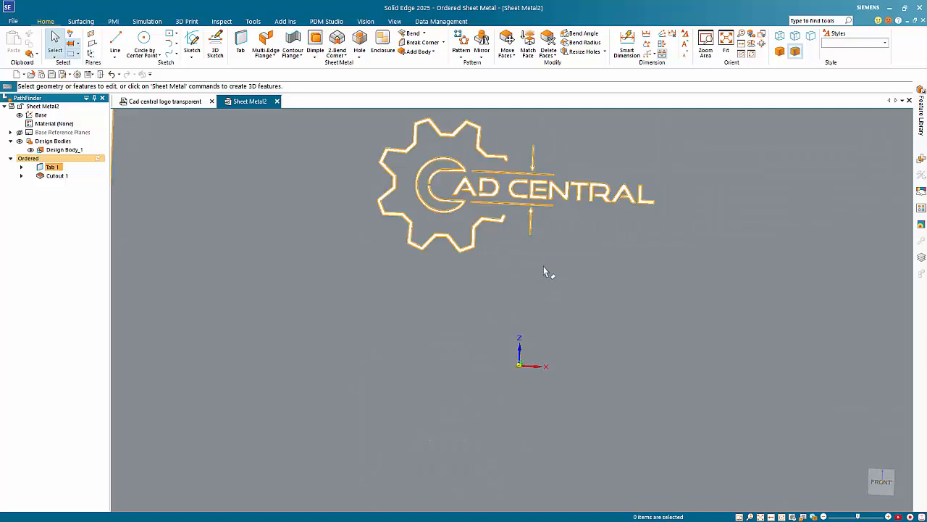